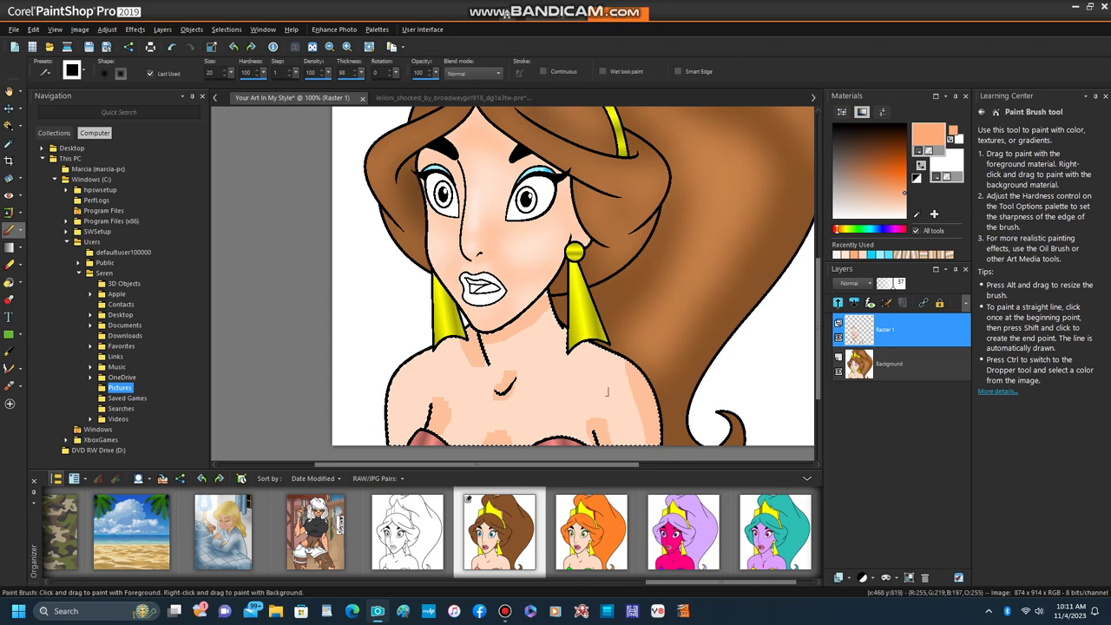
# - Paint peach shading and pale pink highlights on the shoulders and chest on the Raster 1 layer
pyautogui.moveTo(395, 373)
pyautogui.mouseDown()
pyautogui.moveTo(395, 438)
pyautogui.moveTo(382, 393)
pyautogui.mouseUp()
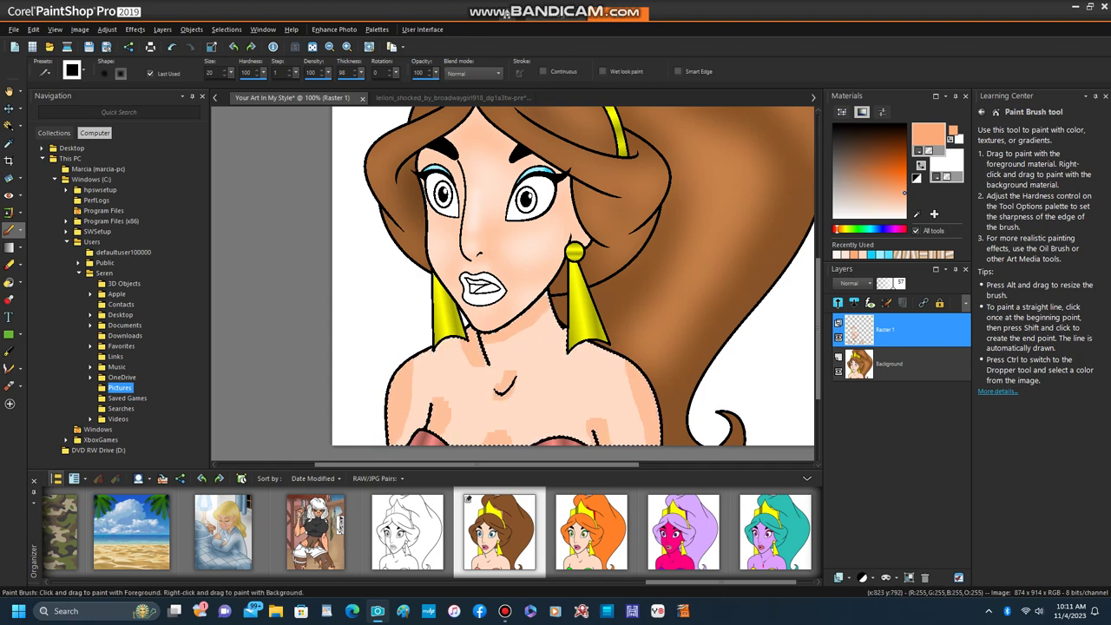
pyautogui.click(906, 214)
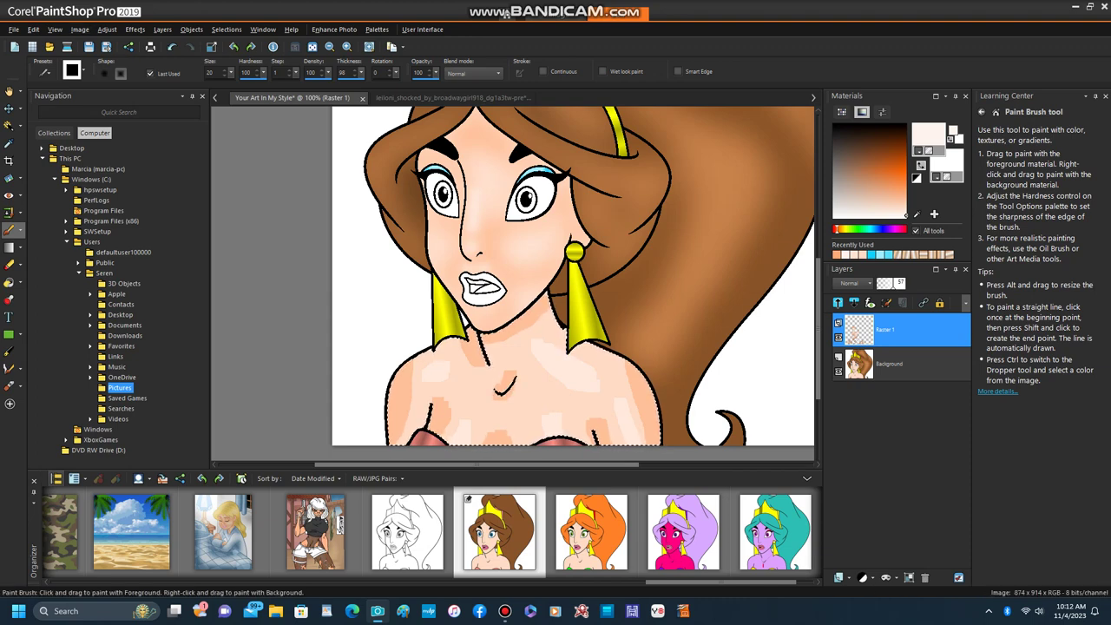
# - Soften the painted skin shading and highlights with a Gaussian Blur of radius 10.00
pyautogui.click(106, 29)
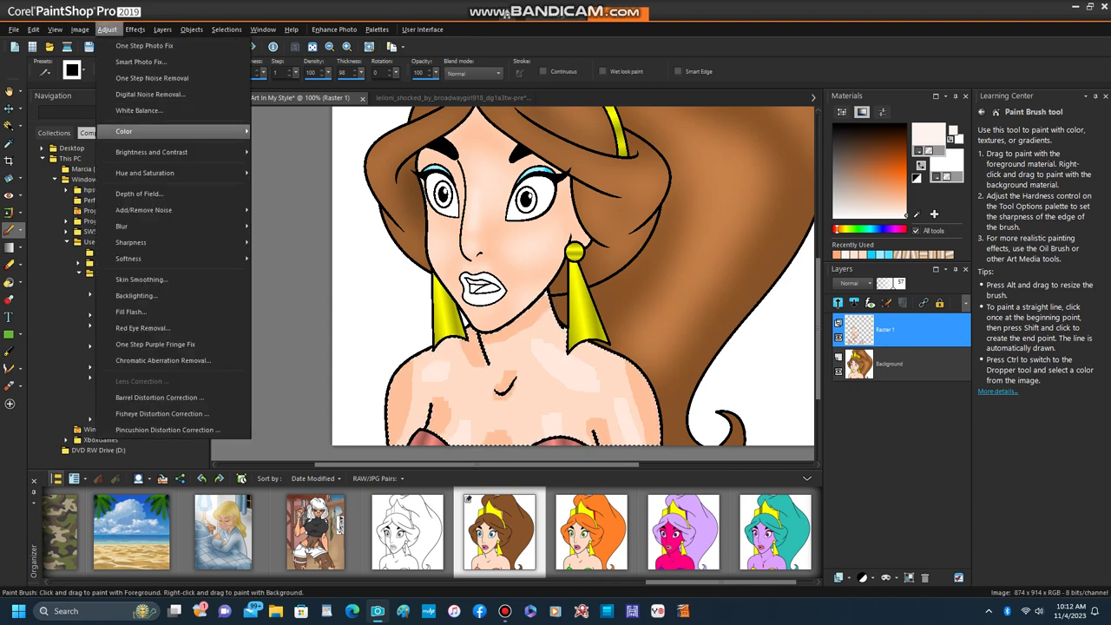
pyautogui.moveTo(156, 226)
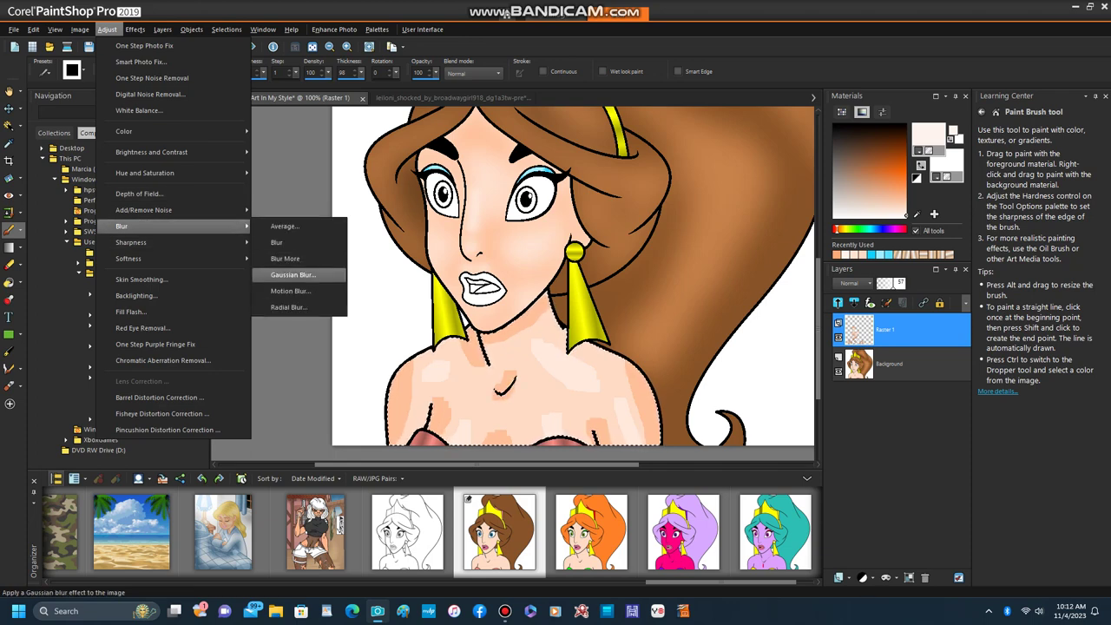
pyautogui.click(294, 275)
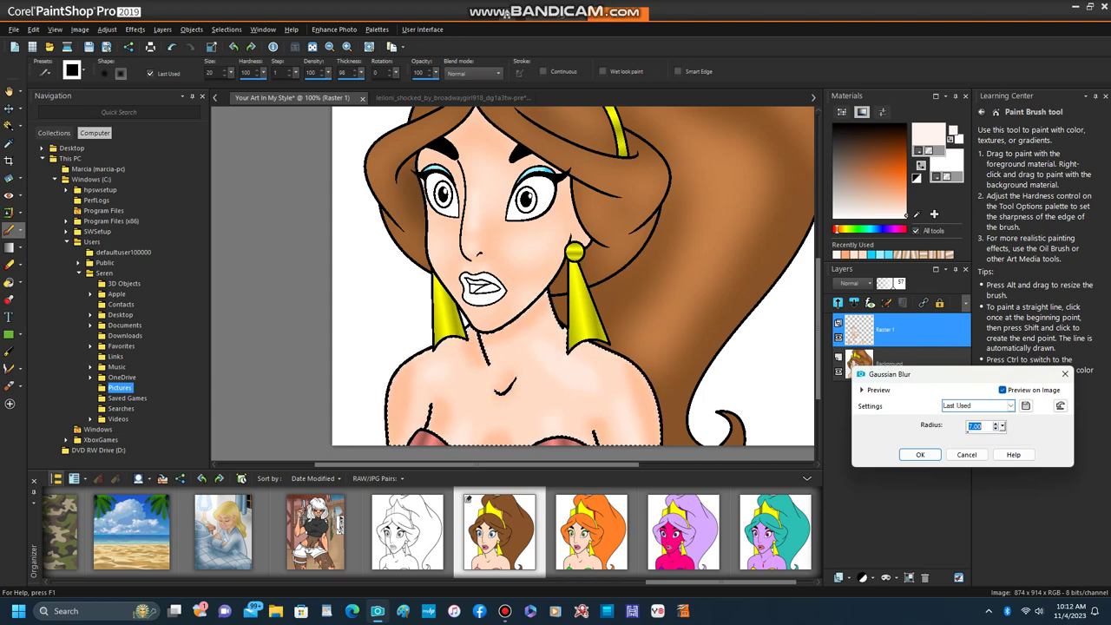
pyautogui.press('Up')
pyautogui.press('Up')
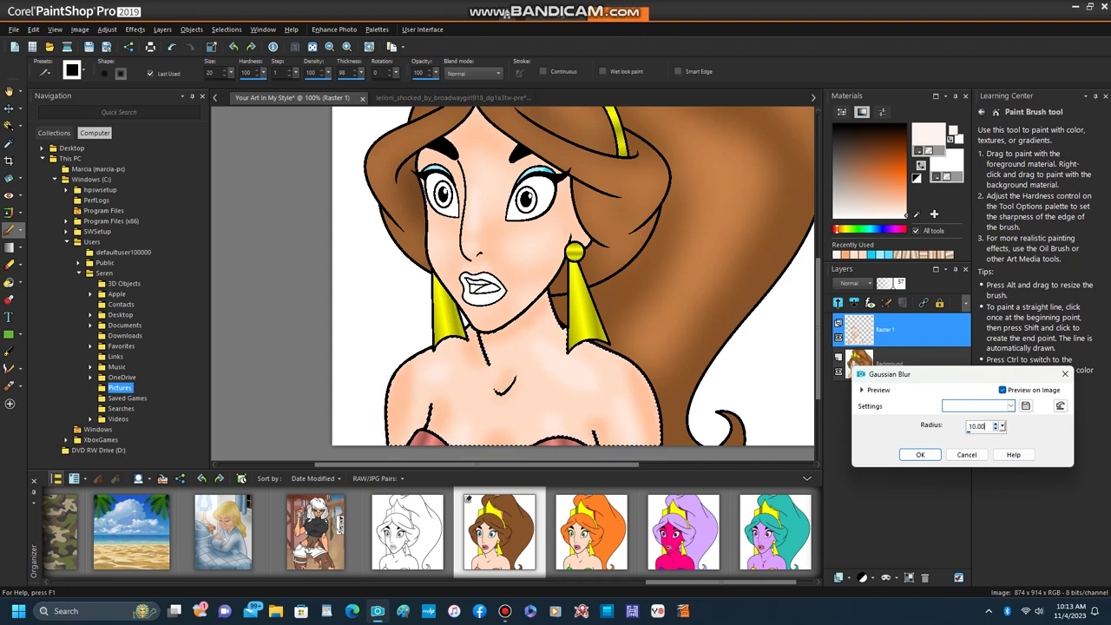
pyautogui.press('Return')
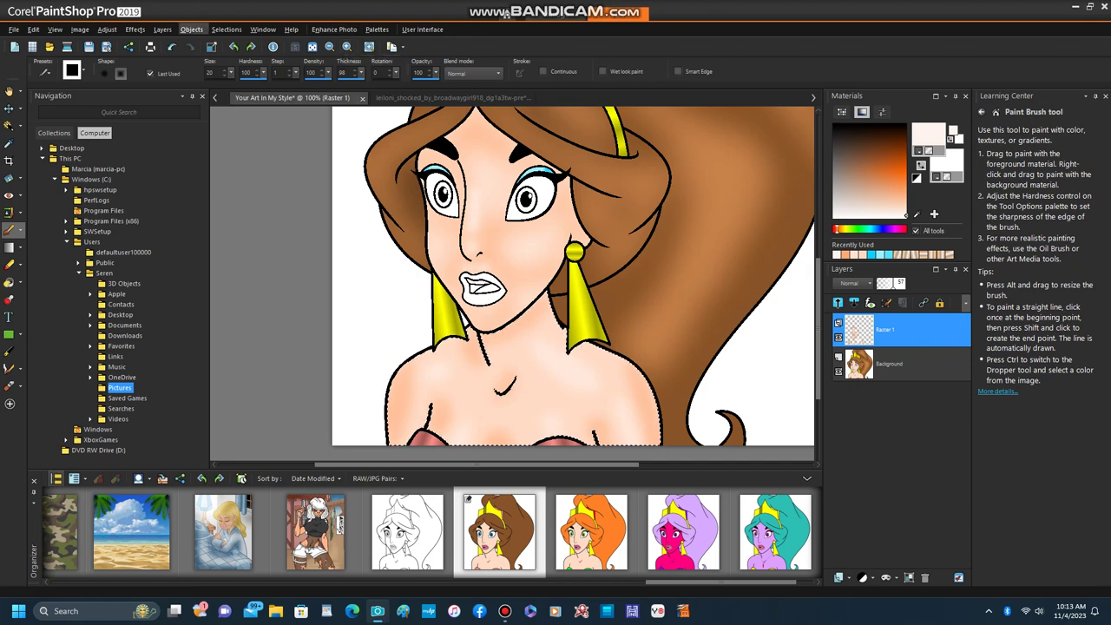
# - Merge the Raster 1 skin shading layer into the background and clear the selection
pyautogui.click(192, 29)
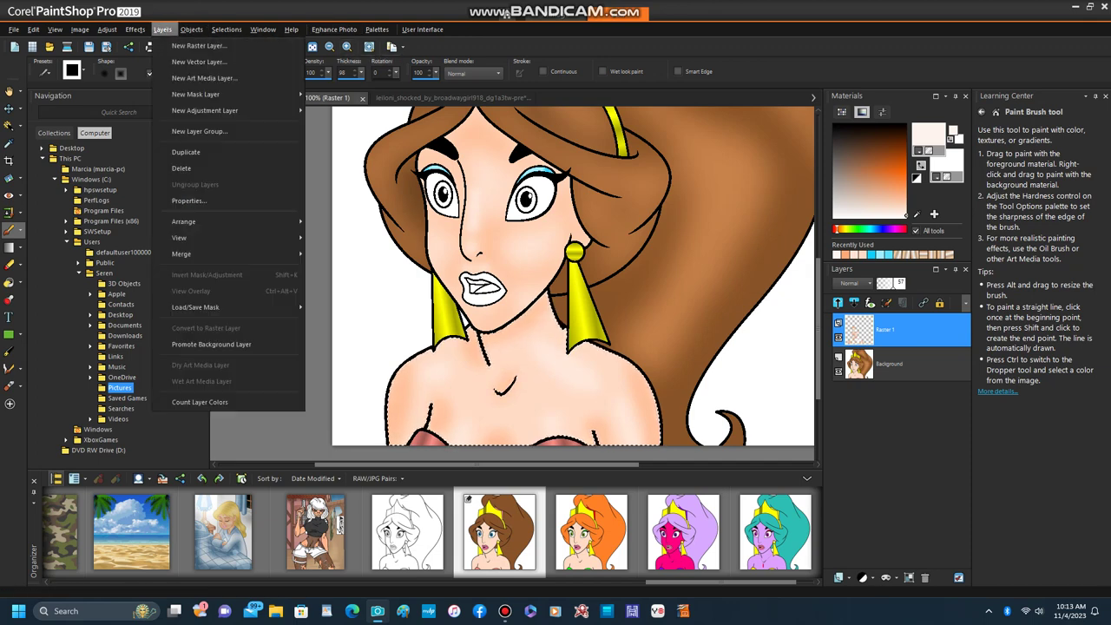
pyautogui.click(191, 30)
pyautogui.click(162, 30)
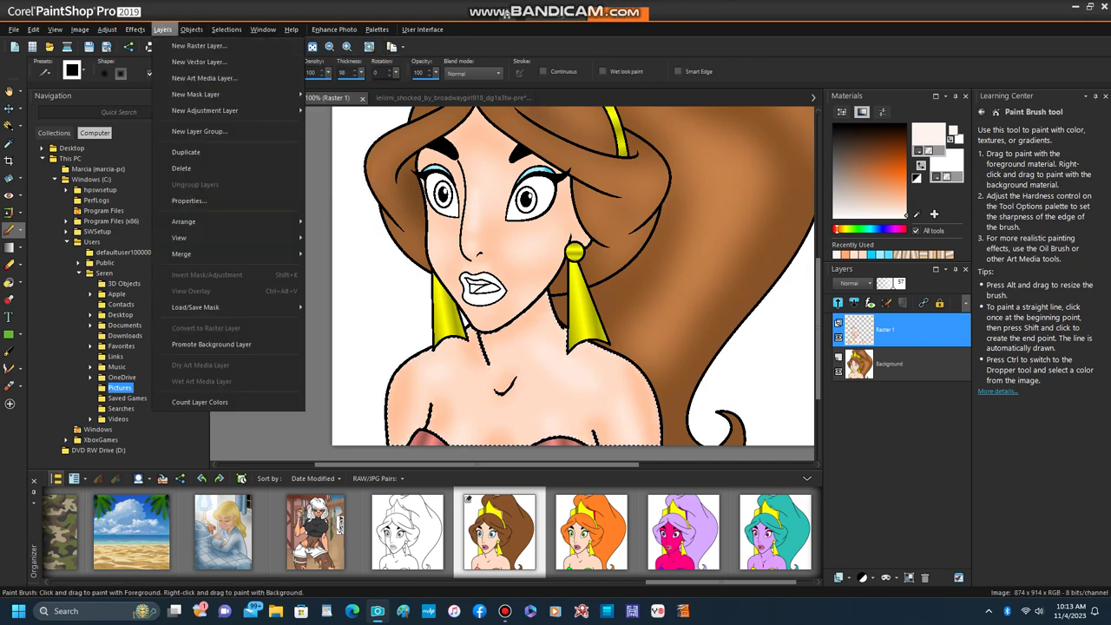
pyautogui.moveTo(235, 253)
pyautogui.click(347, 253)
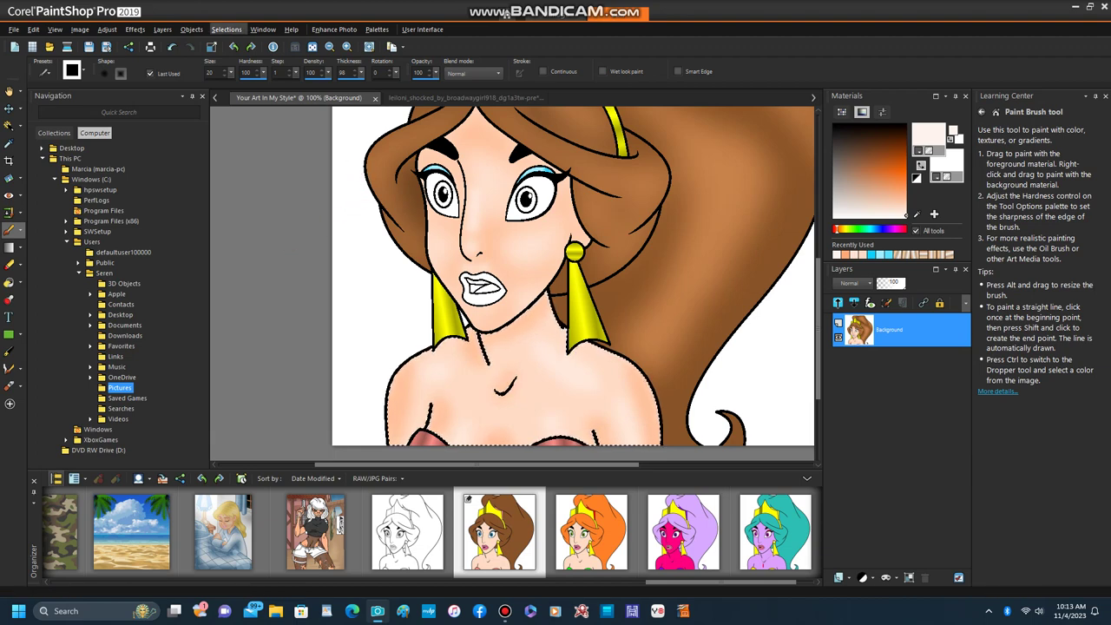
pyautogui.click(227, 29)
pyautogui.click(226, 29)
pyautogui.click(227, 29)
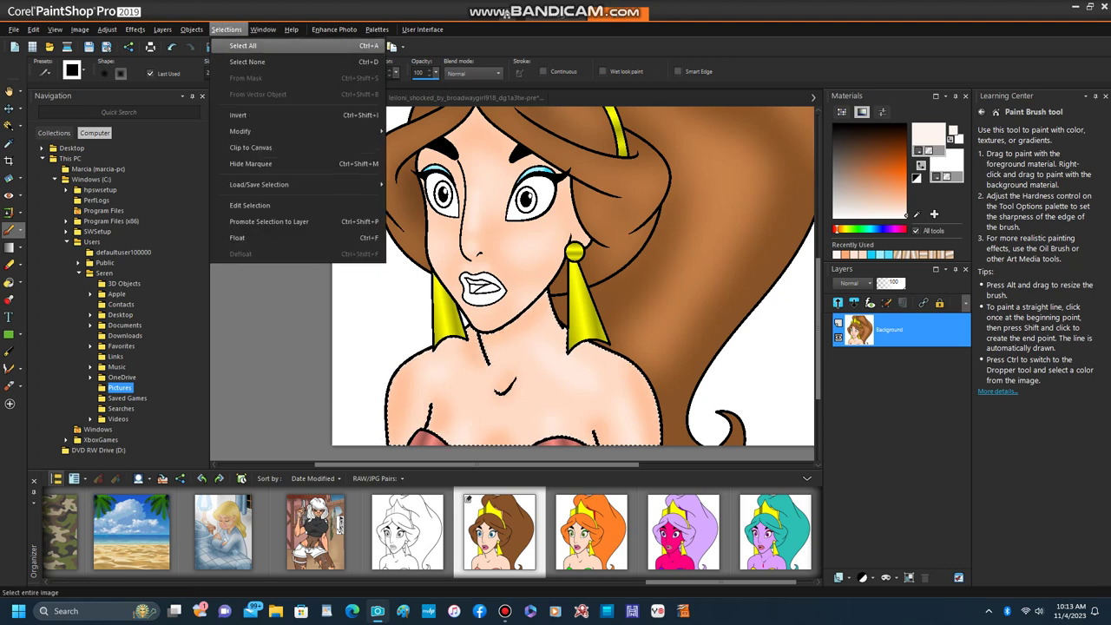
pyautogui.click(247, 61)
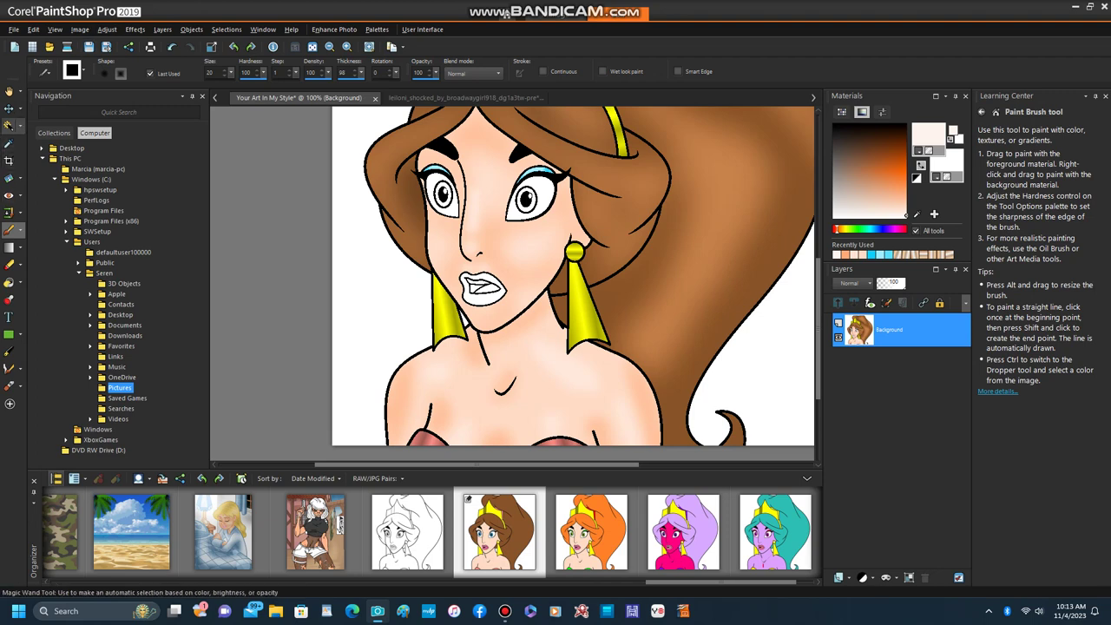
# - Sample the pink lip color from the flat-colored reference image with the Dropper as the foreground color
pyautogui.click(8, 125)
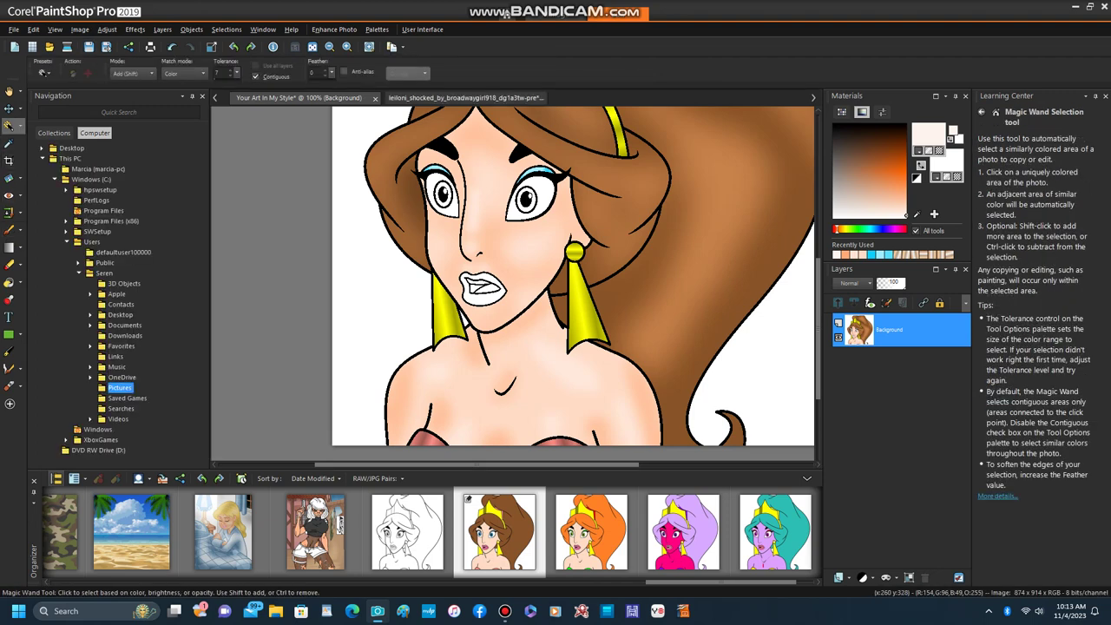
pyautogui.click(465, 97)
pyautogui.scroll(-4, 525, 245)
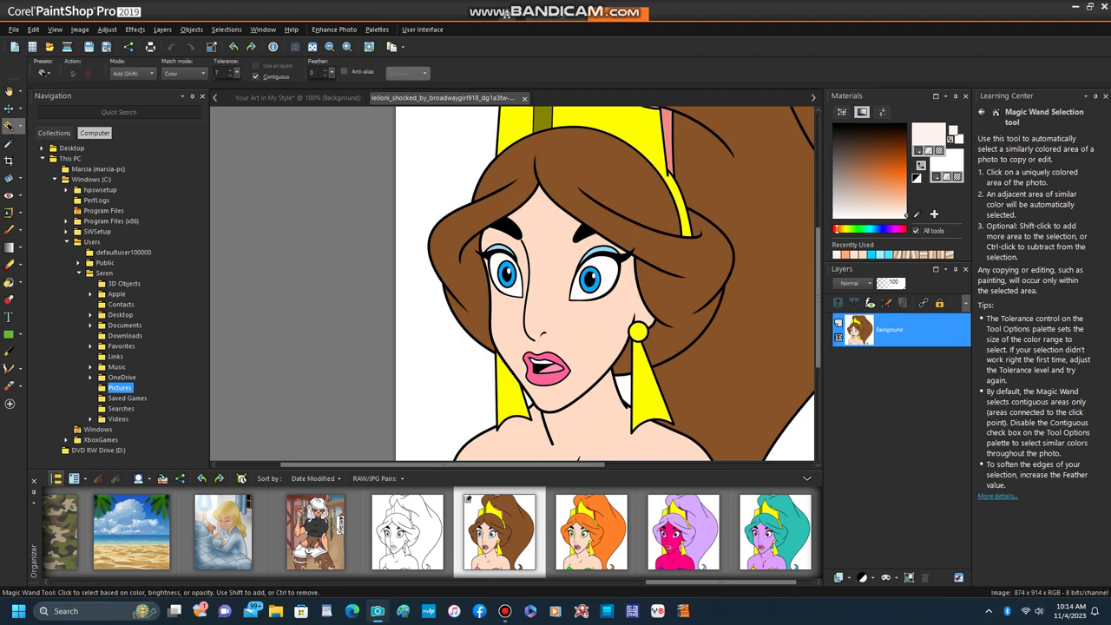
pyautogui.click(298, 97)
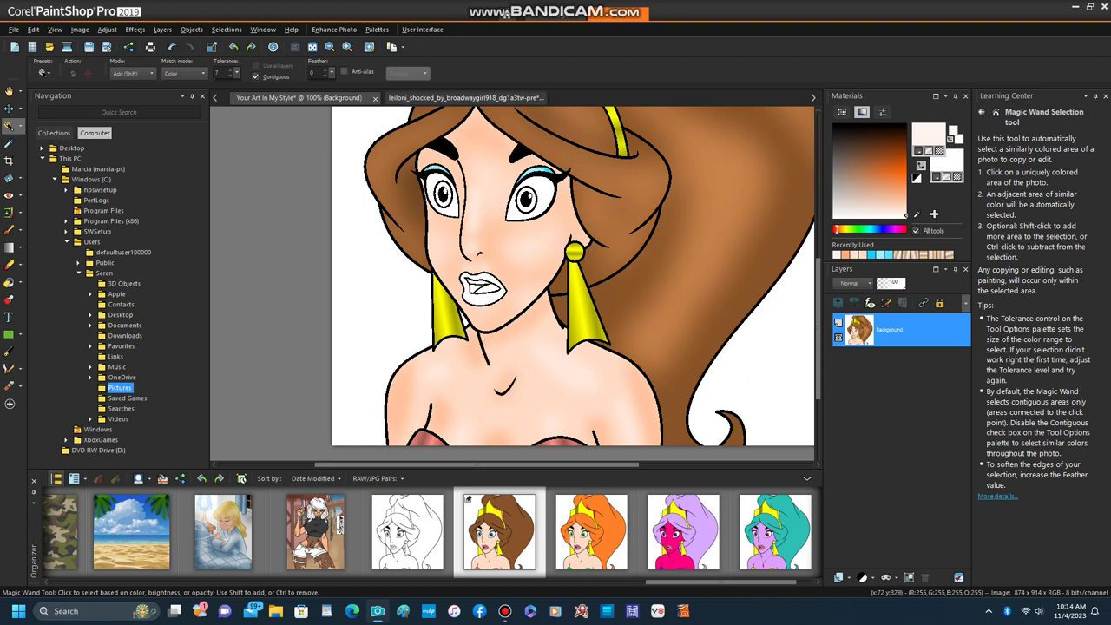
pyautogui.click(451, 97)
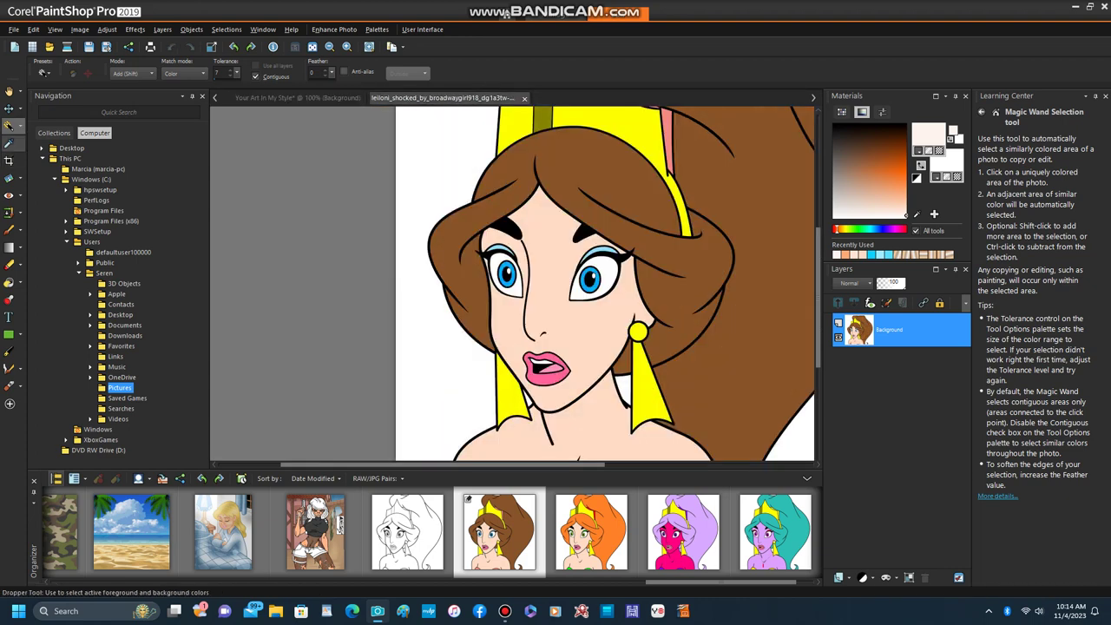
pyautogui.click(11, 143)
pyautogui.click(548, 375)
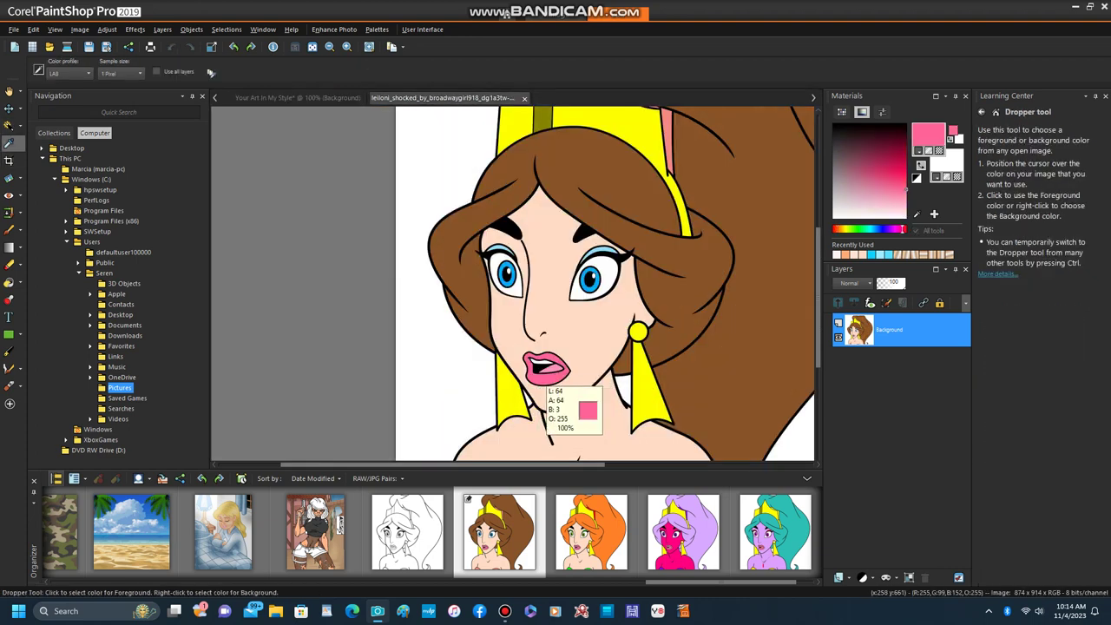
# - Flood fill the white lips in the Your Art In My Style image with the sampled pink
pyautogui.click(297, 97)
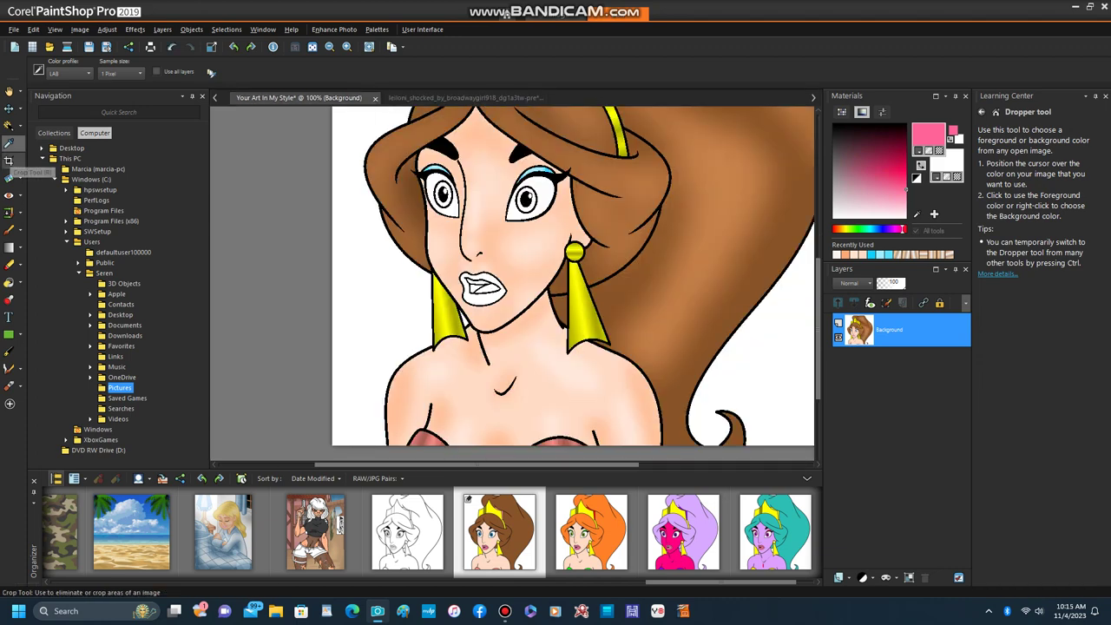
pyautogui.click(9, 143)
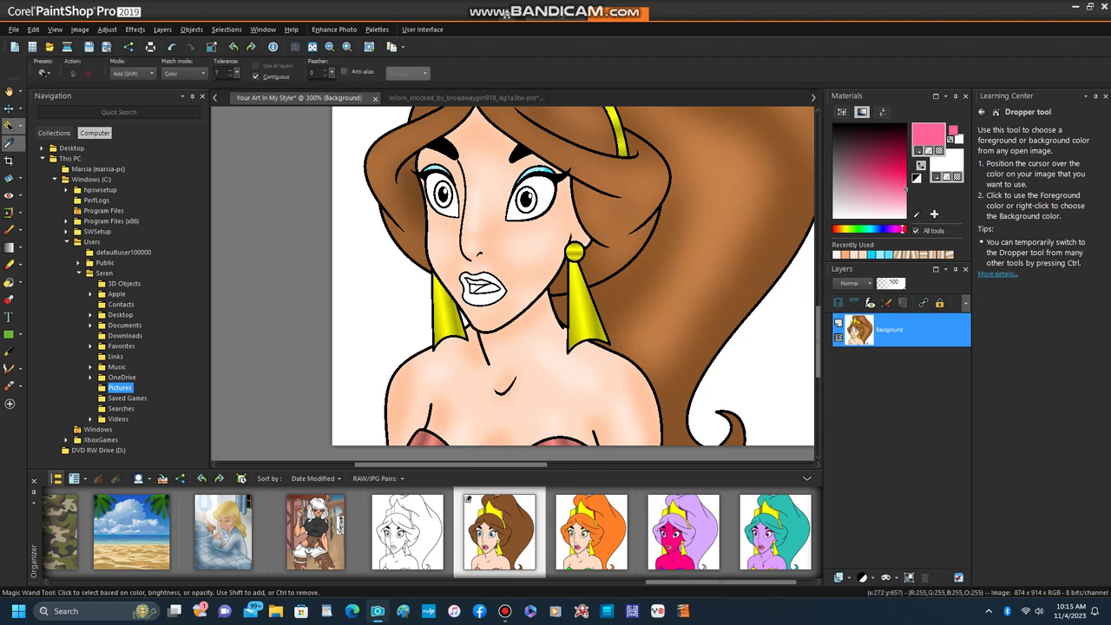
pyautogui.click(9, 282)
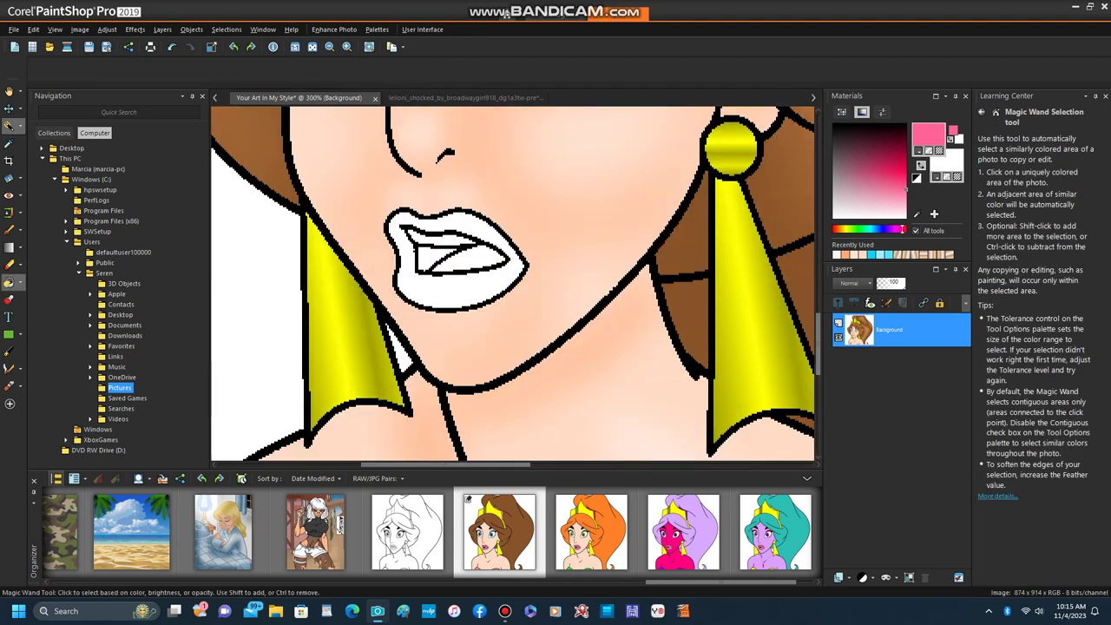
pyautogui.click(406, 287)
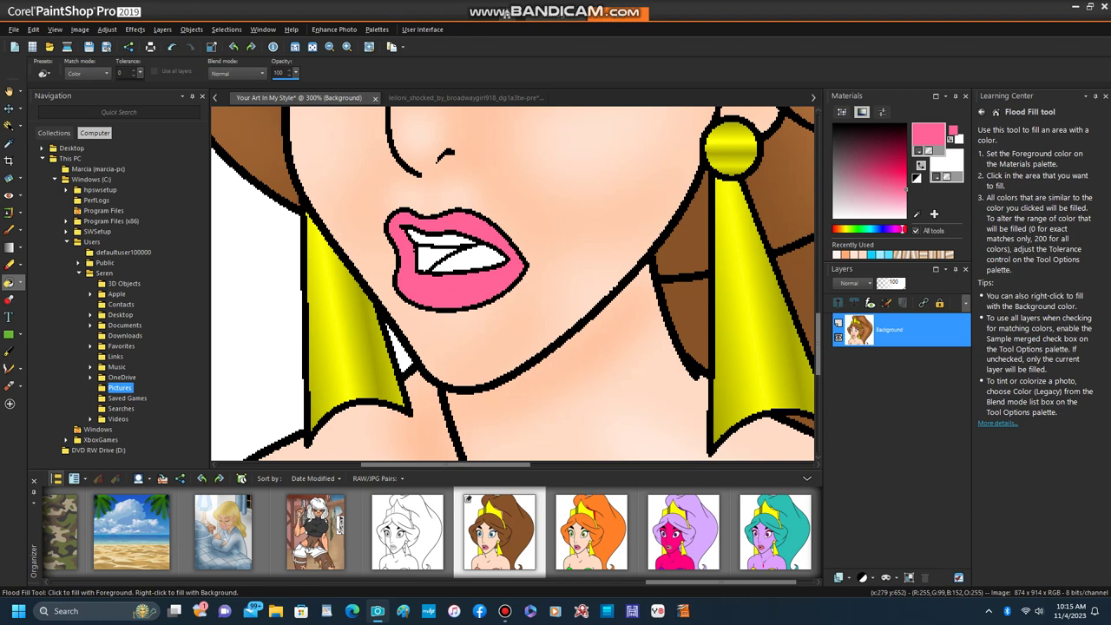
# - Select the pink lips with the Magic Wand and add a new raster layer with the default settings
pyautogui.click(9, 127)
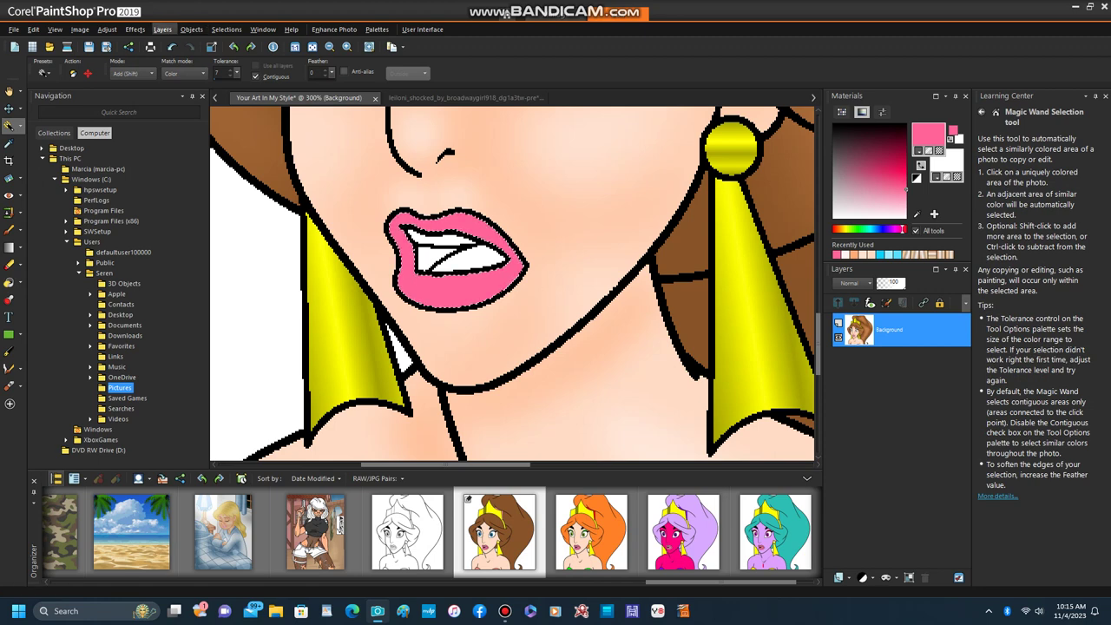
pyautogui.click(163, 28)
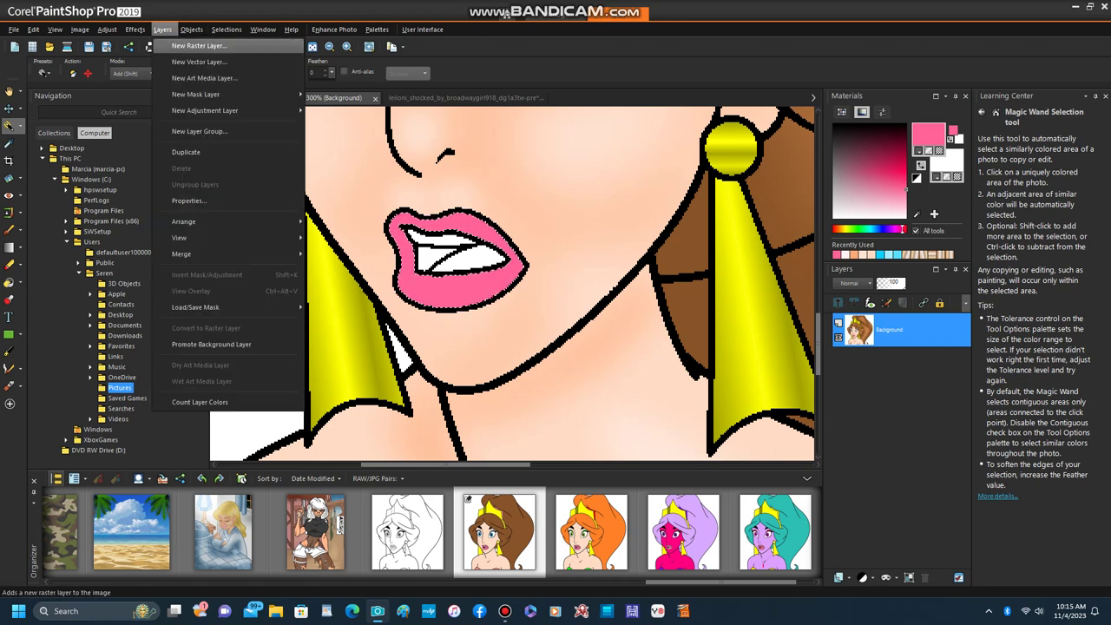
pyautogui.click(198, 45)
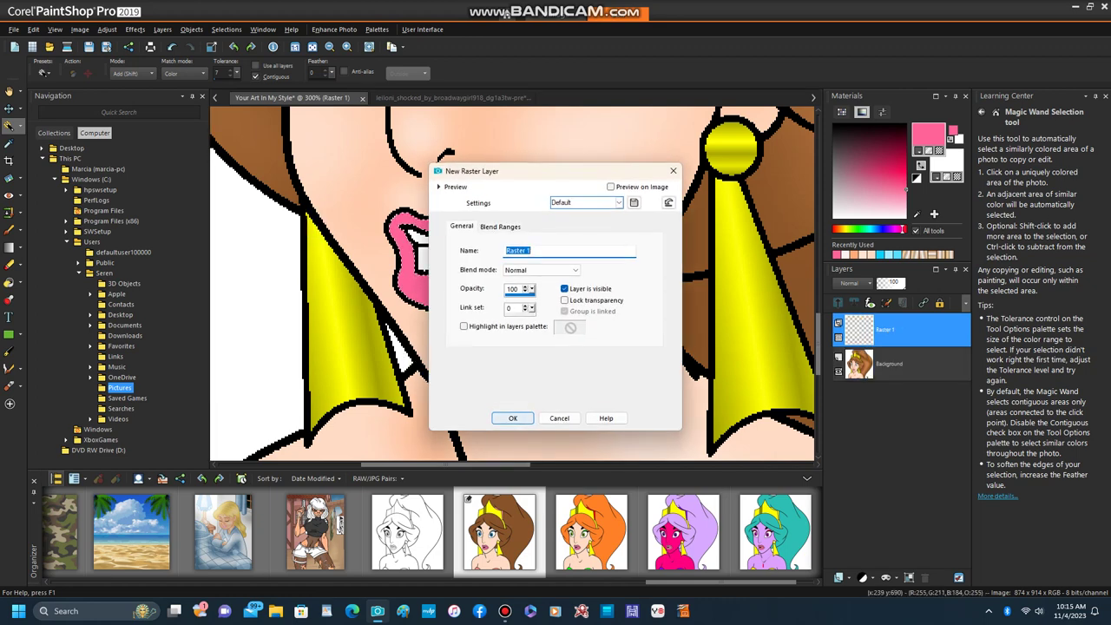
pyautogui.click(512, 417)
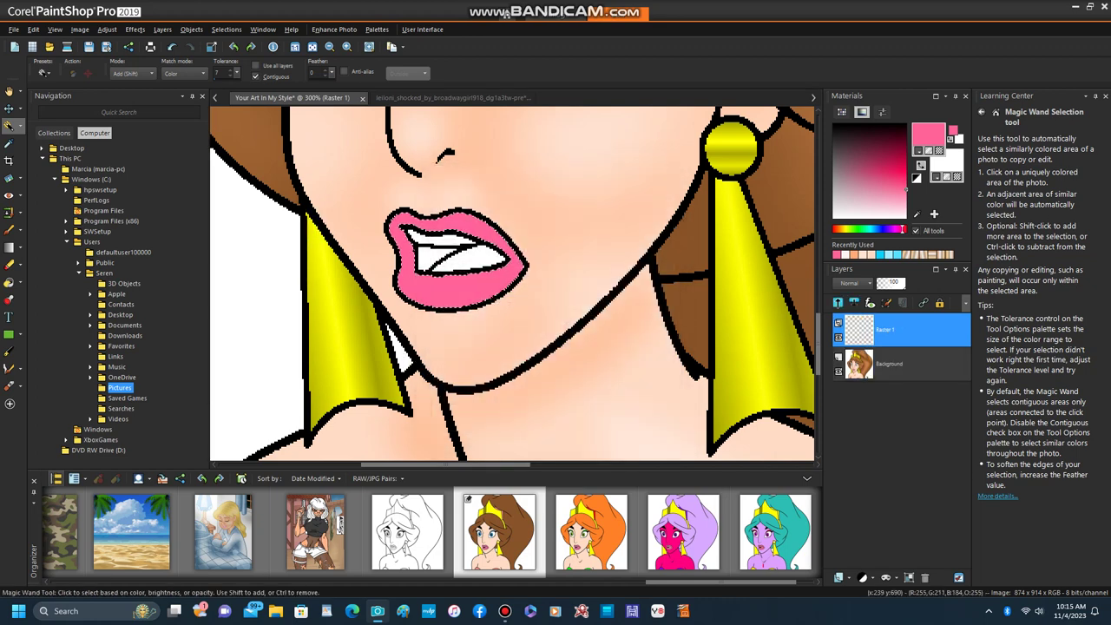
# - Paint darker pink shading at the corners of the lips with the Paint Brush on the new layer
pyautogui.click(906, 180)
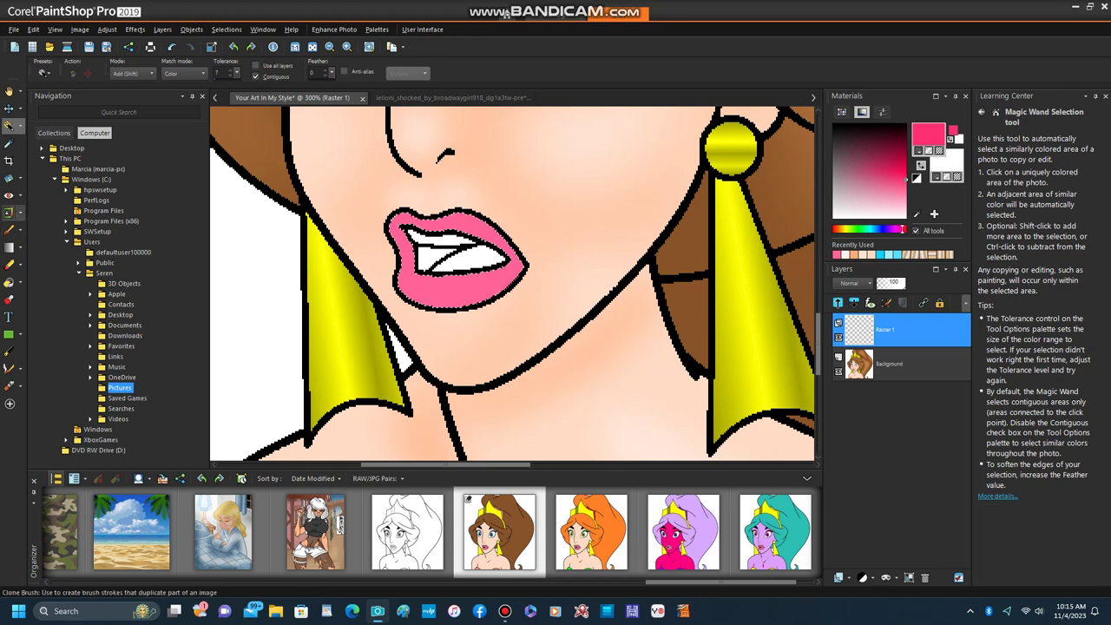
pyautogui.click(10, 230)
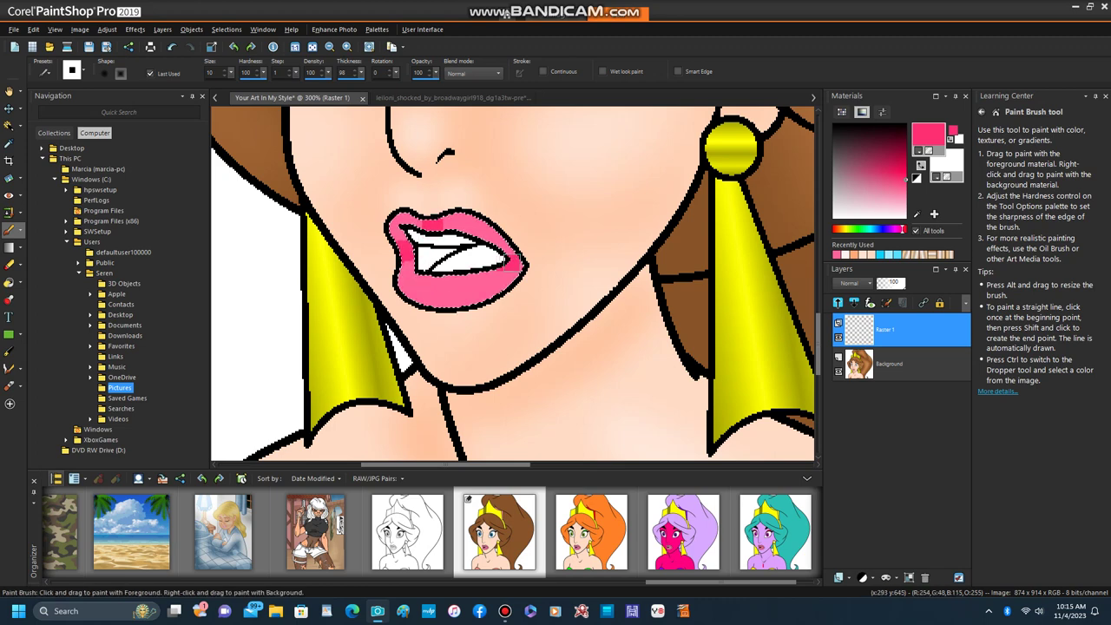
pyautogui.click(512, 258)
# - Paint light pink highlights on the upper and lower lips
pyautogui.click(904, 203)
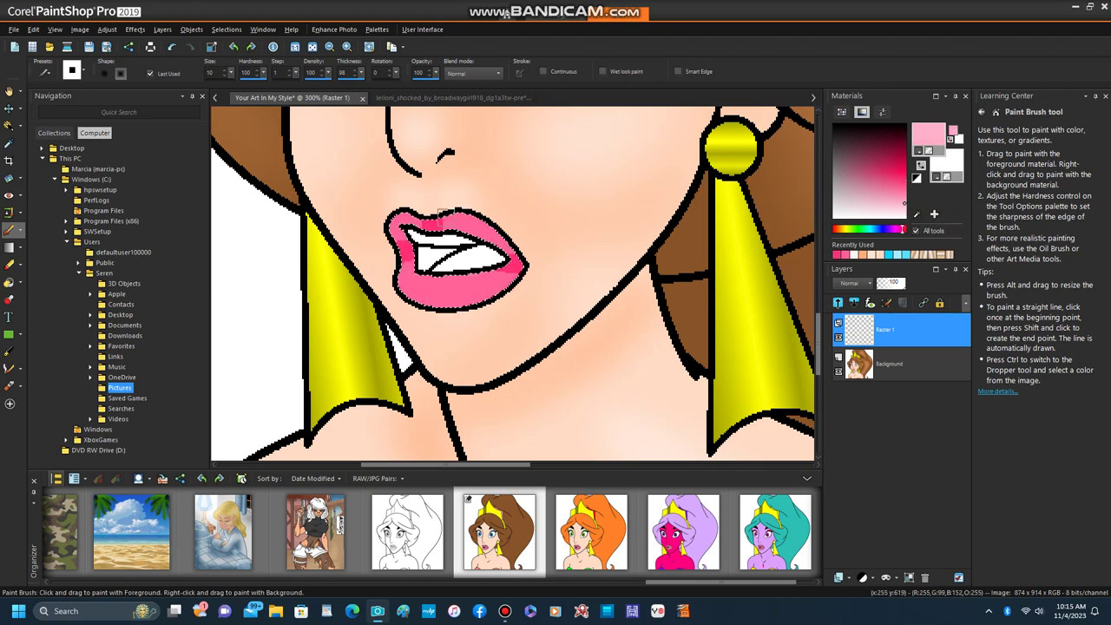
pyautogui.click(477, 219)
pyautogui.click(484, 229)
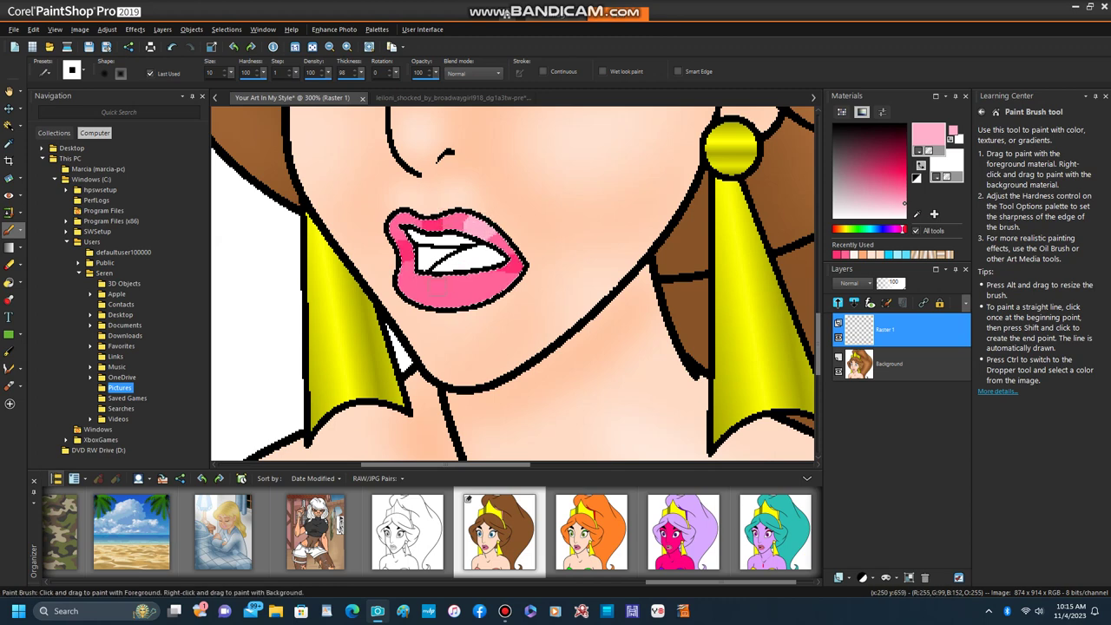
pyautogui.click(445, 289)
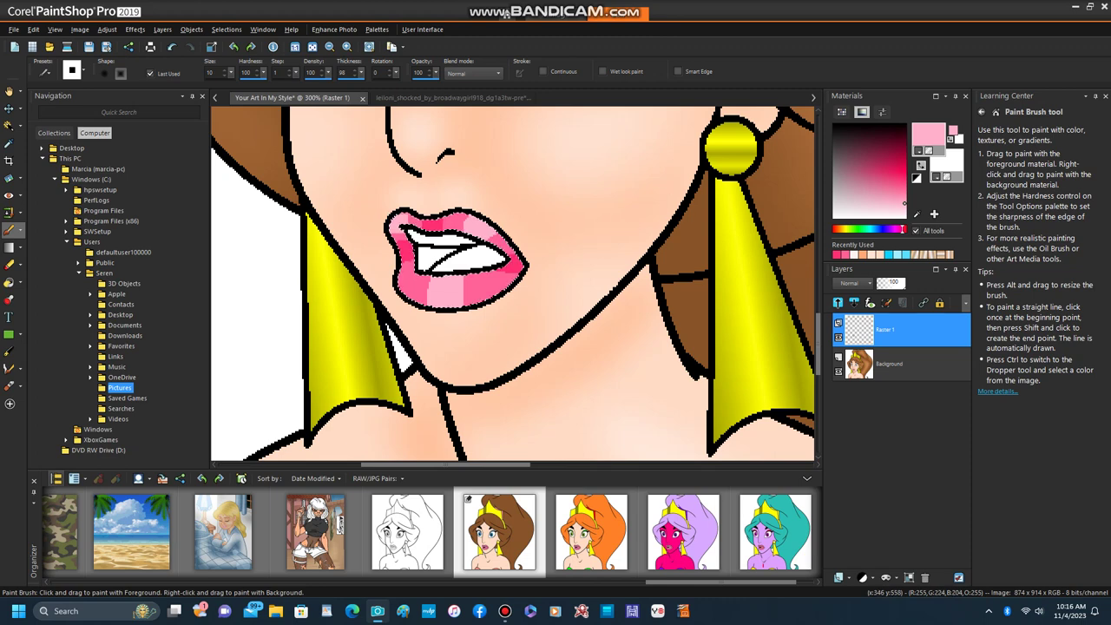
# - Blend the lip shading and highlights with a Gaussian Blur of radius 4.00
pyautogui.click(107, 29)
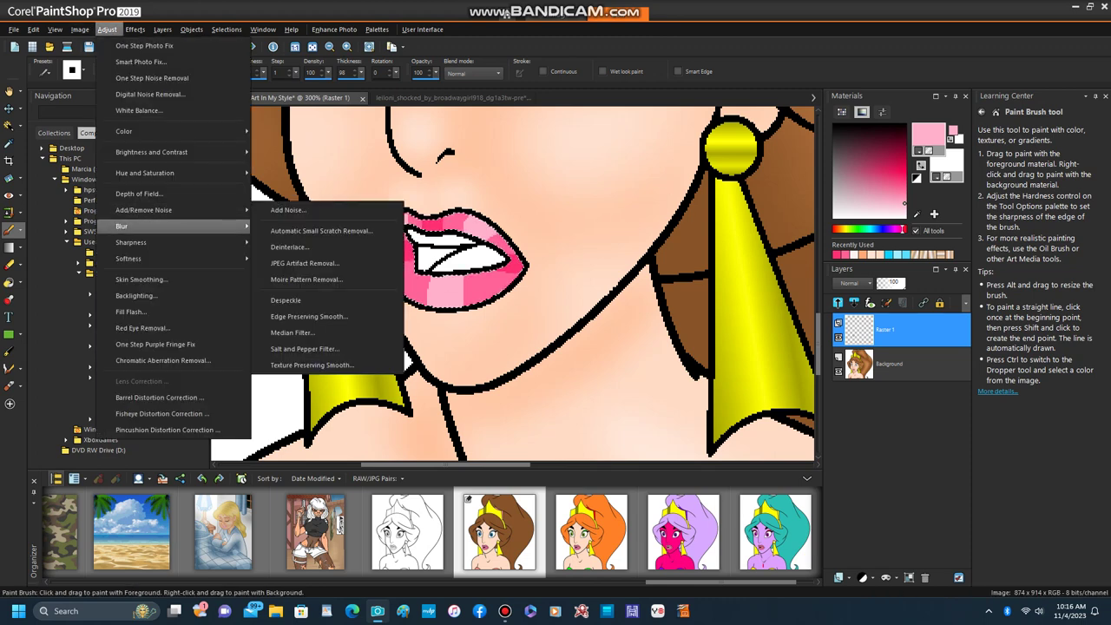
pyautogui.moveTo(173, 226)
pyautogui.click(294, 275)
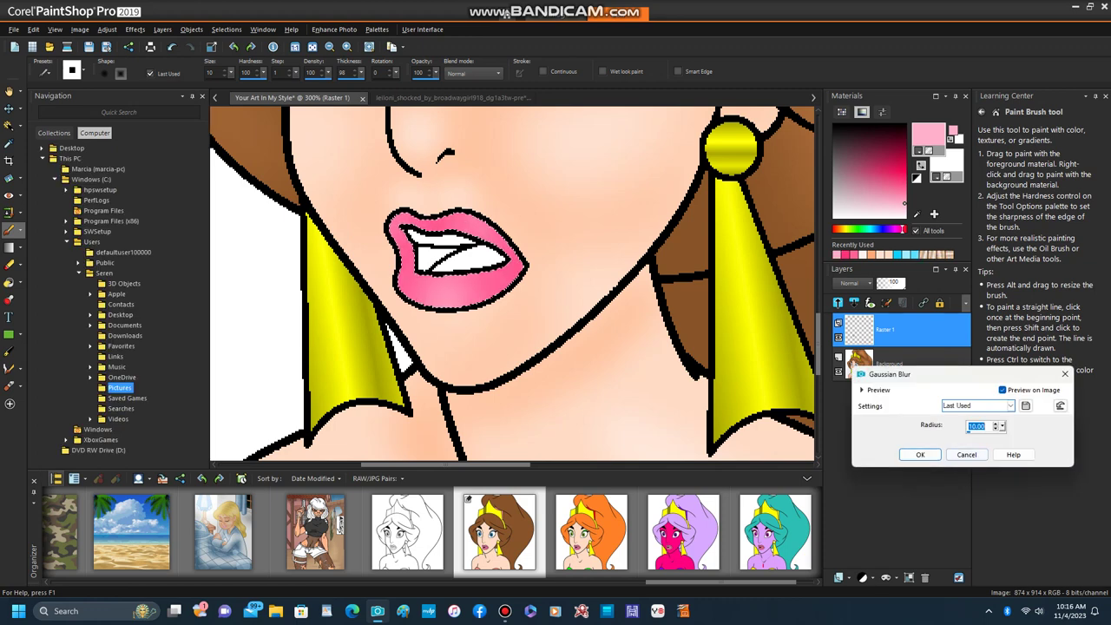
pyautogui.press('BackSpace')
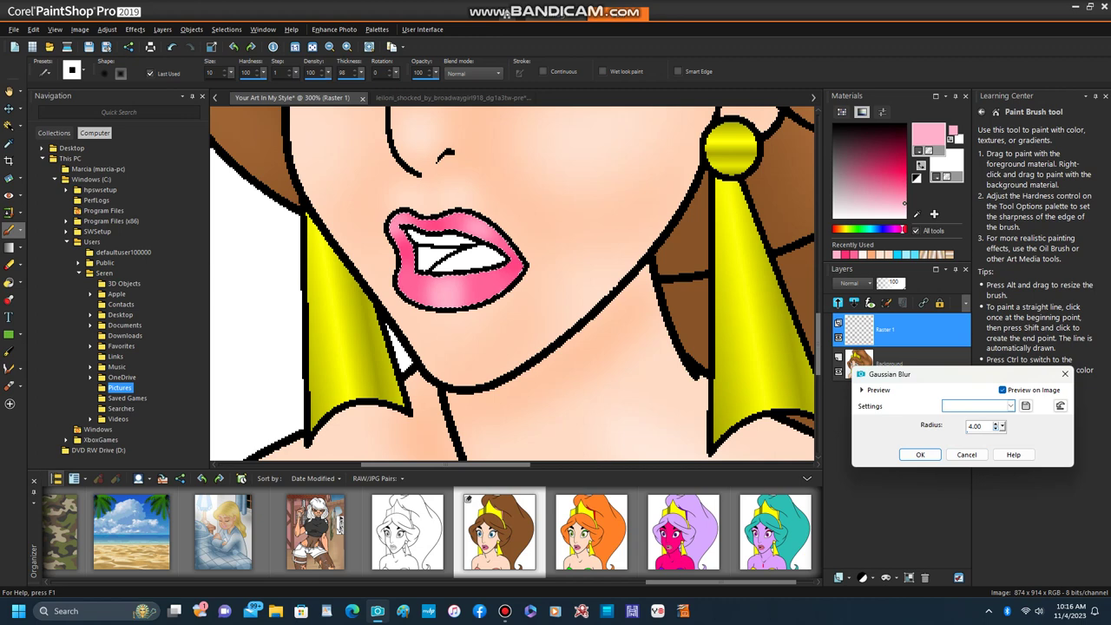
pyautogui.write('4.00')
pyautogui.press('Return')
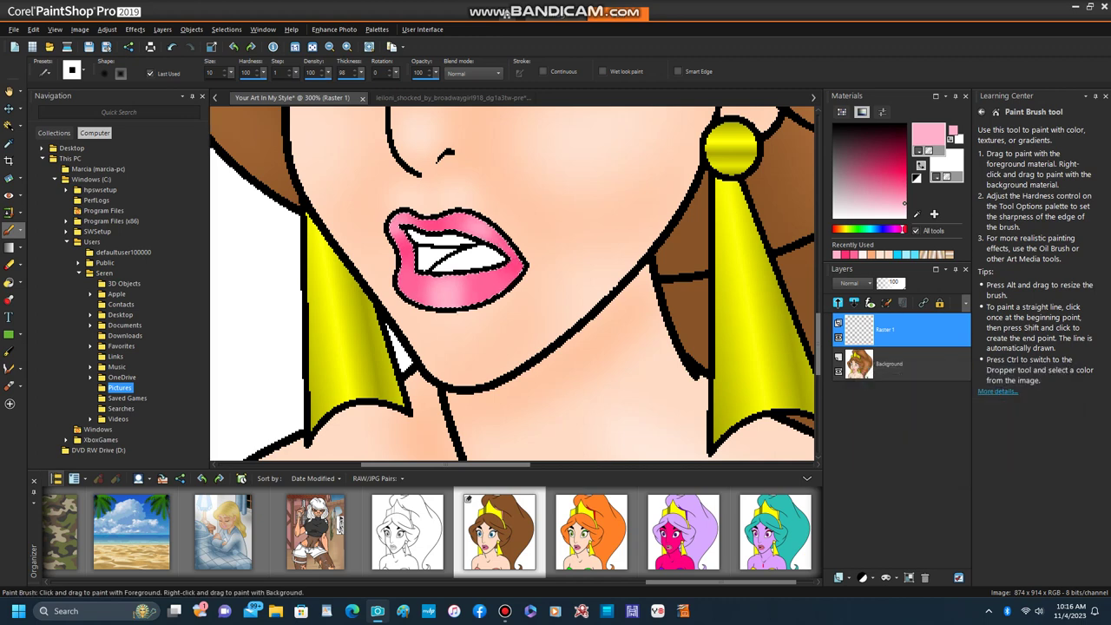
# - Deselect the lips and merge the lip shading layer into the background
pyautogui.click(225, 29)
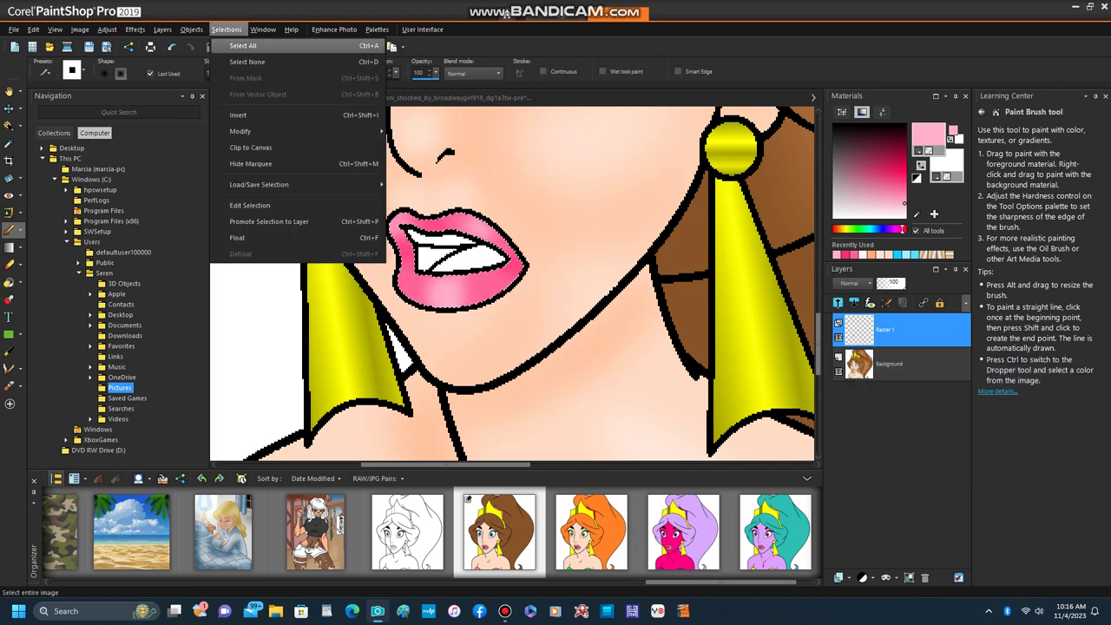
pyautogui.click(251, 64)
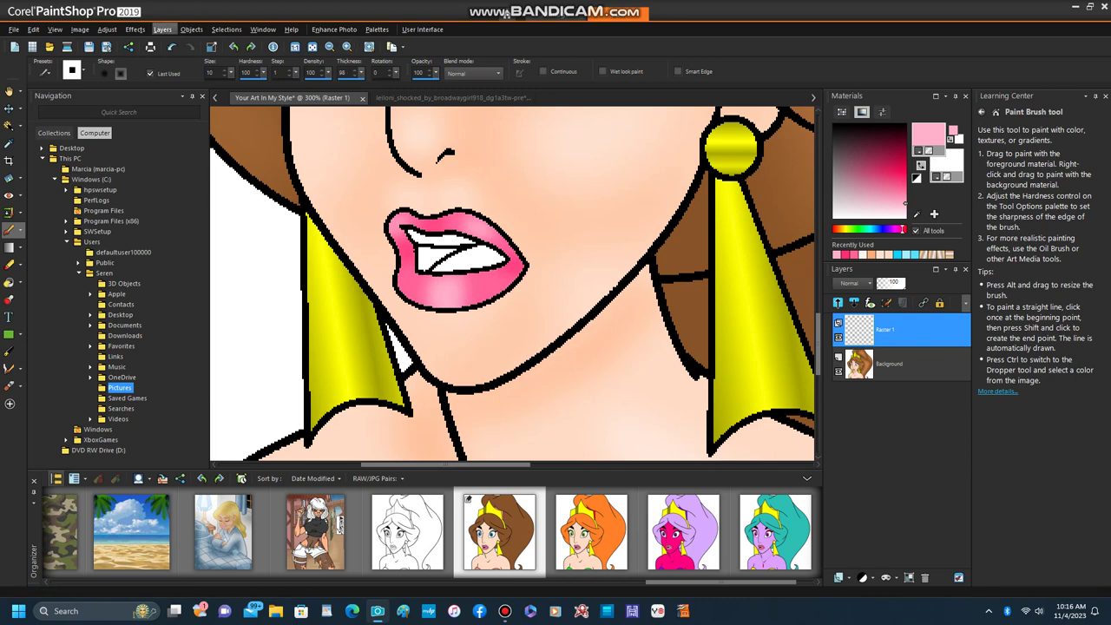
pyautogui.click(162, 29)
pyautogui.moveTo(226, 253)
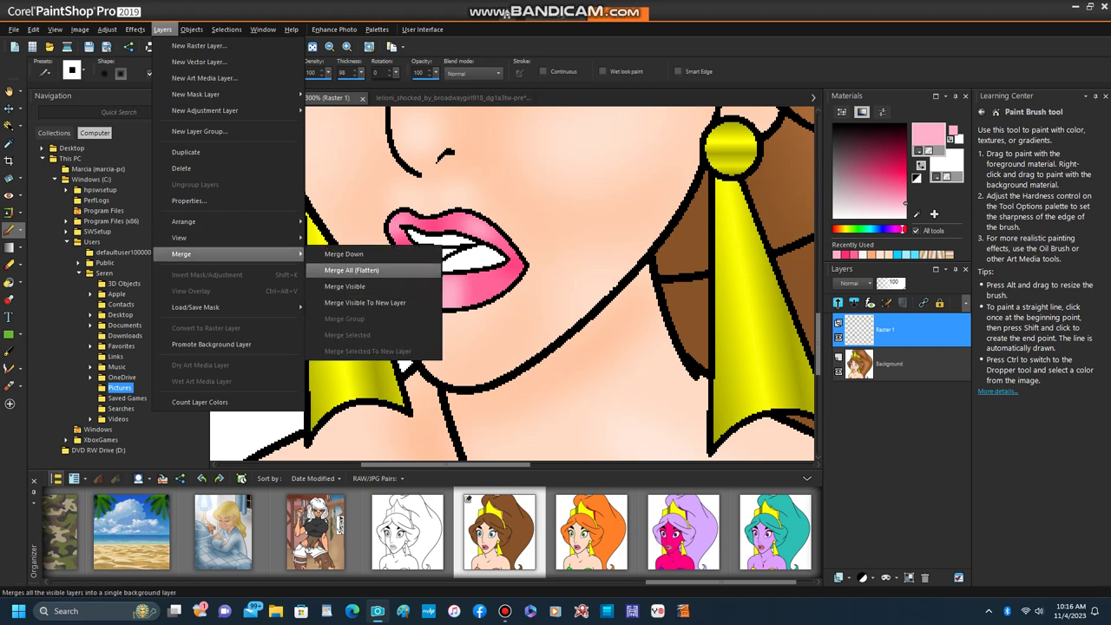
pyautogui.click(334, 252)
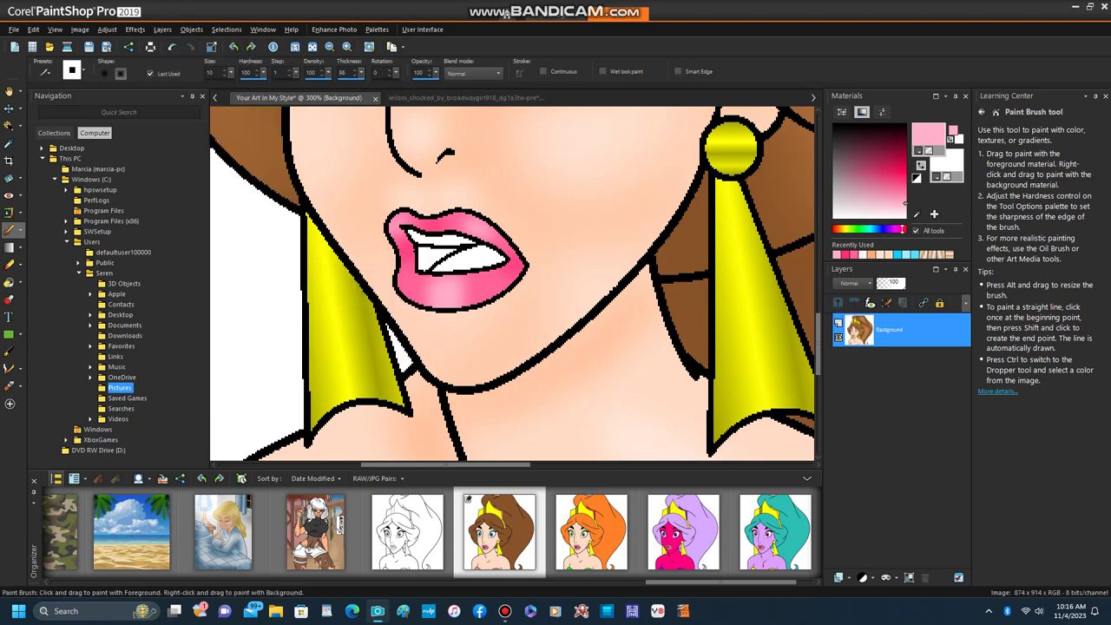
# - Sample the tongue's pink from the colored reference image of the woman as the foreground color with the Dropper
pyautogui.click(465, 97)
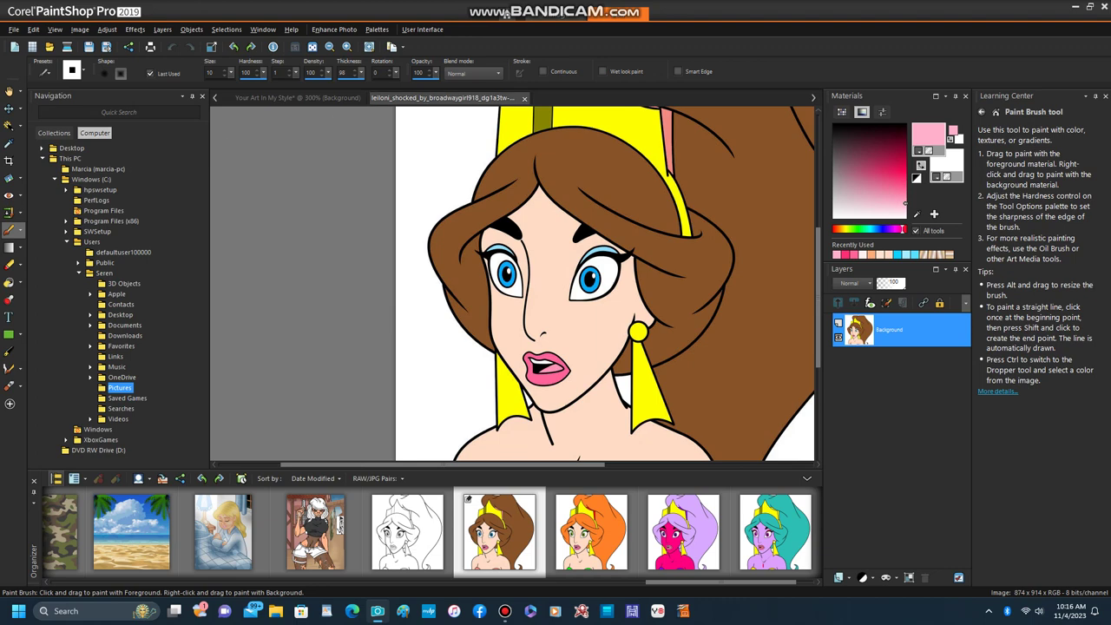
pyautogui.click(9, 143)
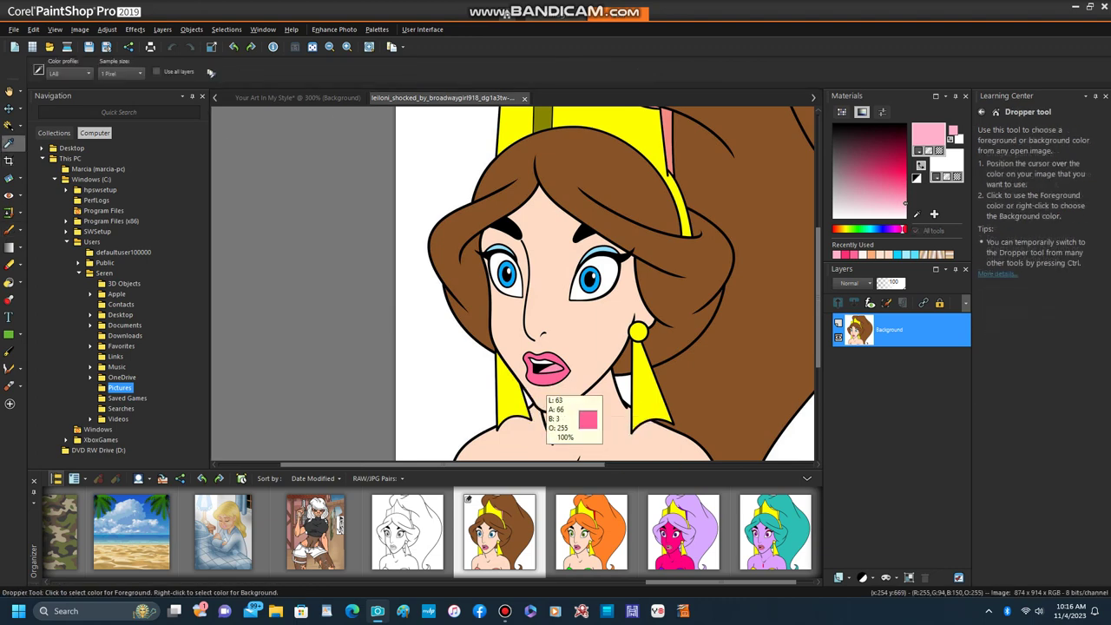
pyautogui.scroll(1, 544, 388)
pyautogui.scroll(3, 545, 388)
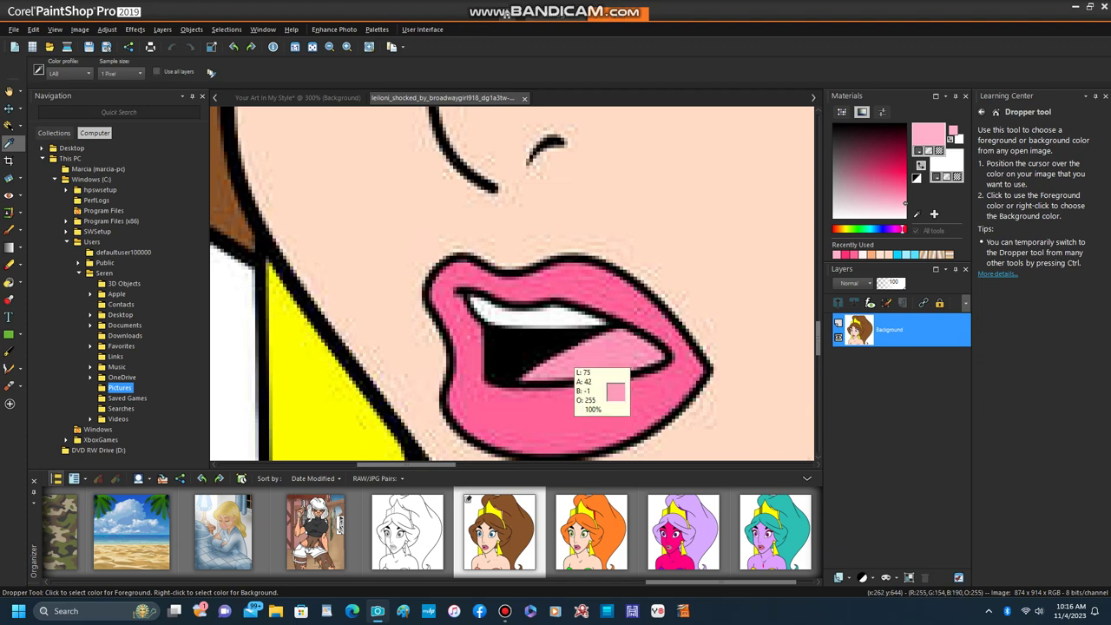
pyautogui.click(580, 372)
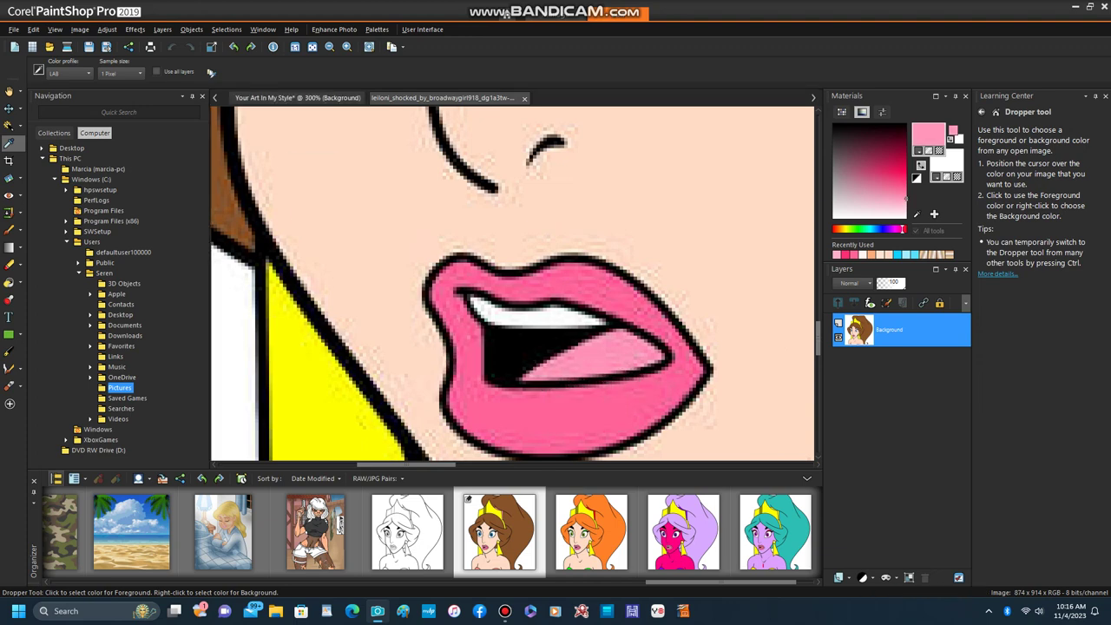
# - Flood fill the white tongue area in the Your Art In My Style image with the sampled pink
pyautogui.click(298, 97)
pyautogui.click(8, 282)
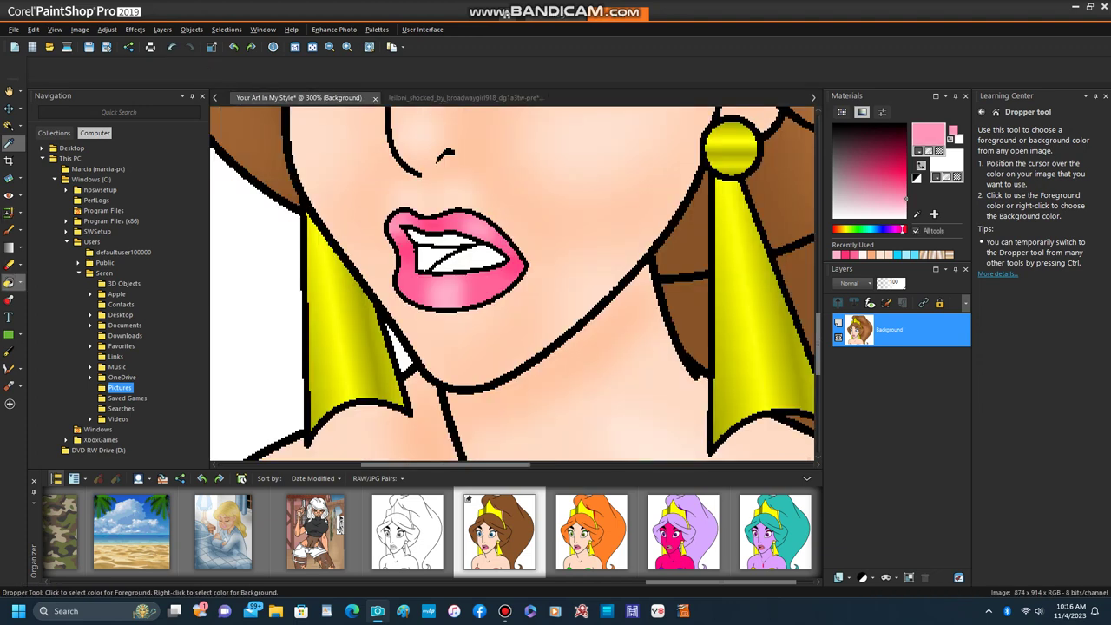
pyautogui.click(468, 260)
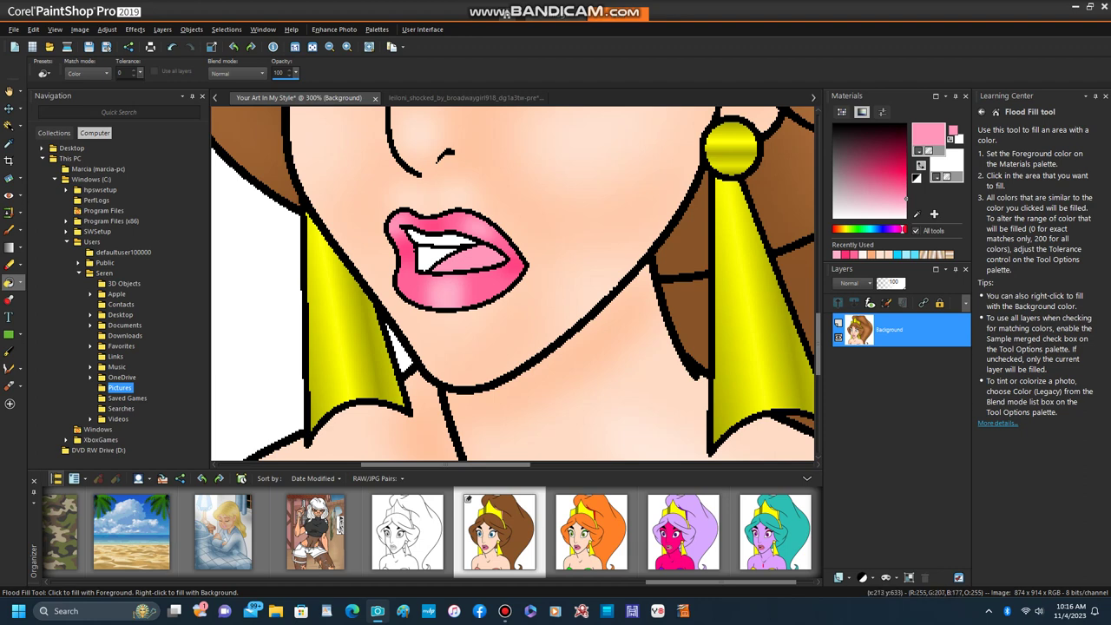
# - Select the pink tongue with the Magic Wand and add a new raster layer with the default settings
pyautogui.click(8, 126)
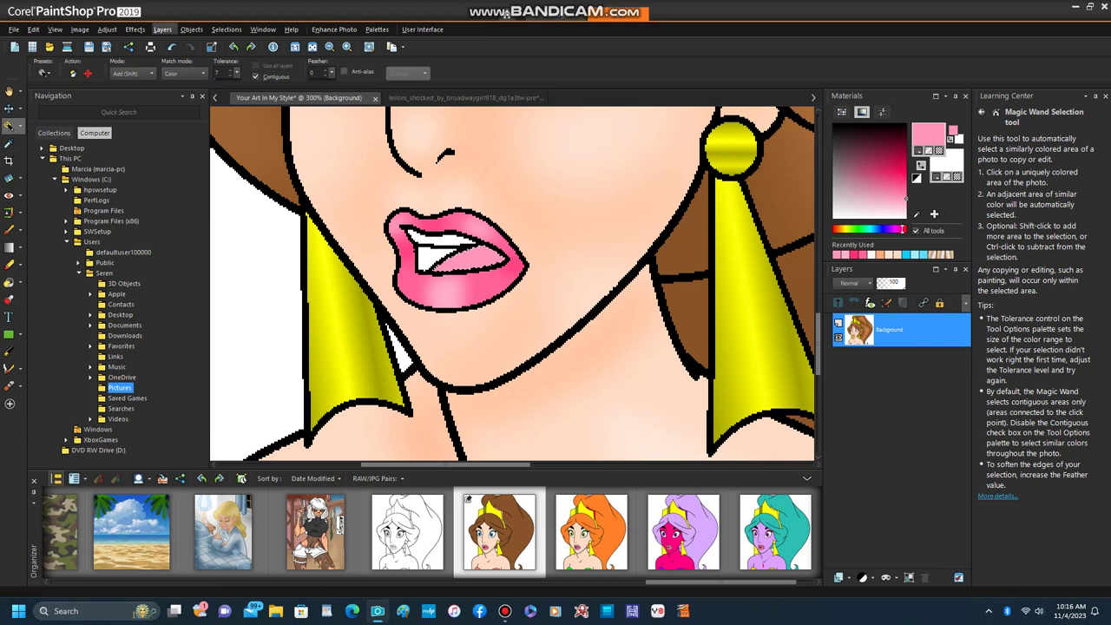
pyautogui.click(162, 28)
pyautogui.click(193, 40)
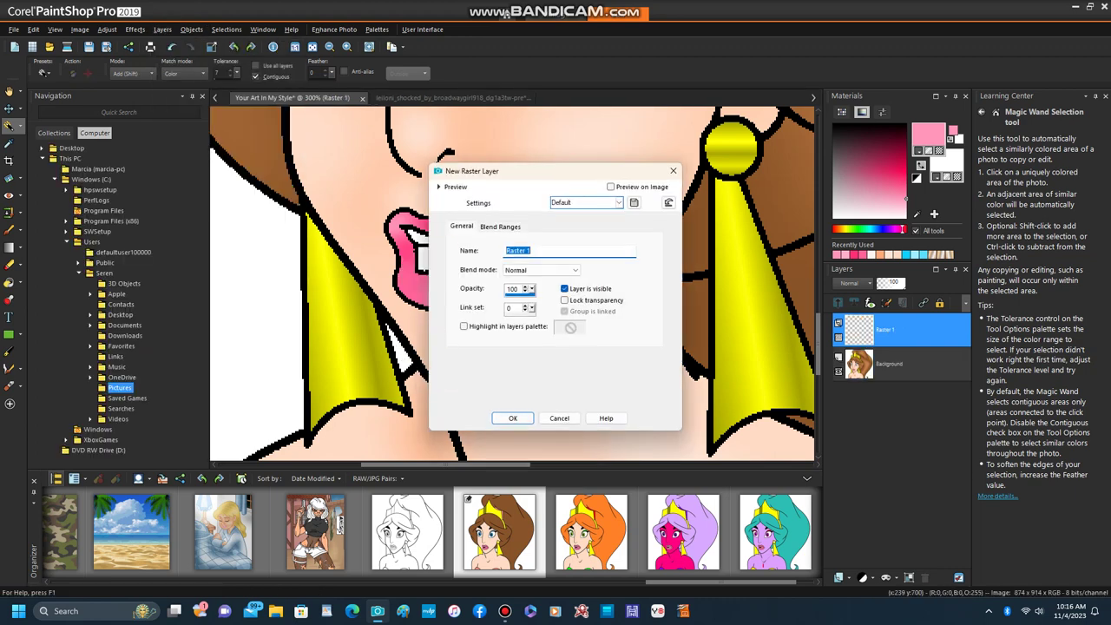
pyautogui.press('Return')
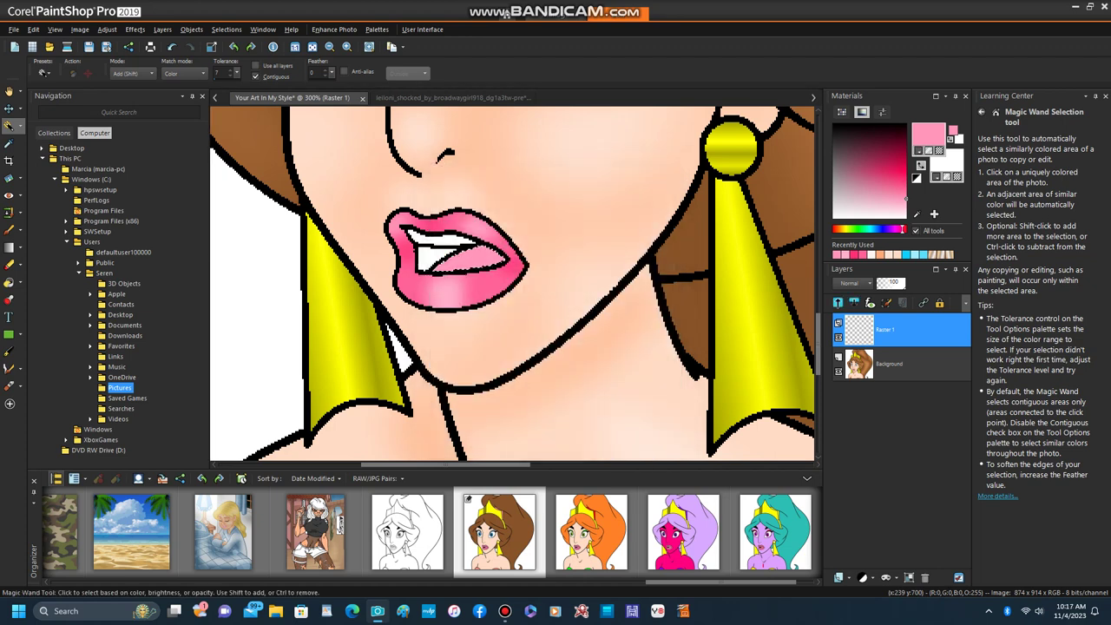
# - Paint darker pink shading with the Paint Brush over the tongue's lower right part
pyautogui.click(855, 254)
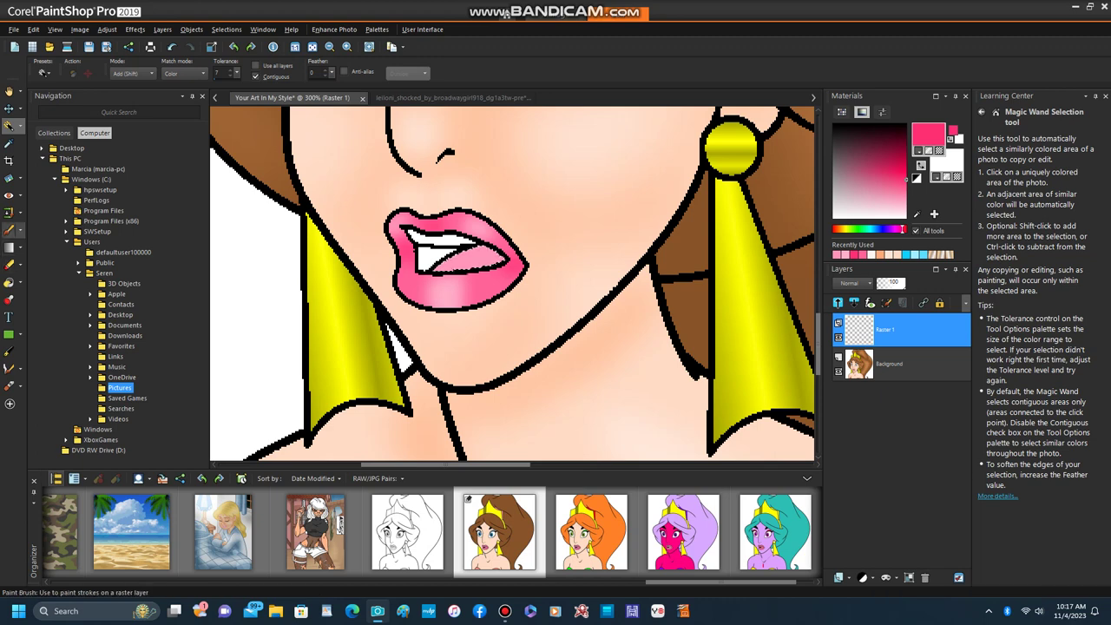
pyautogui.click(8, 229)
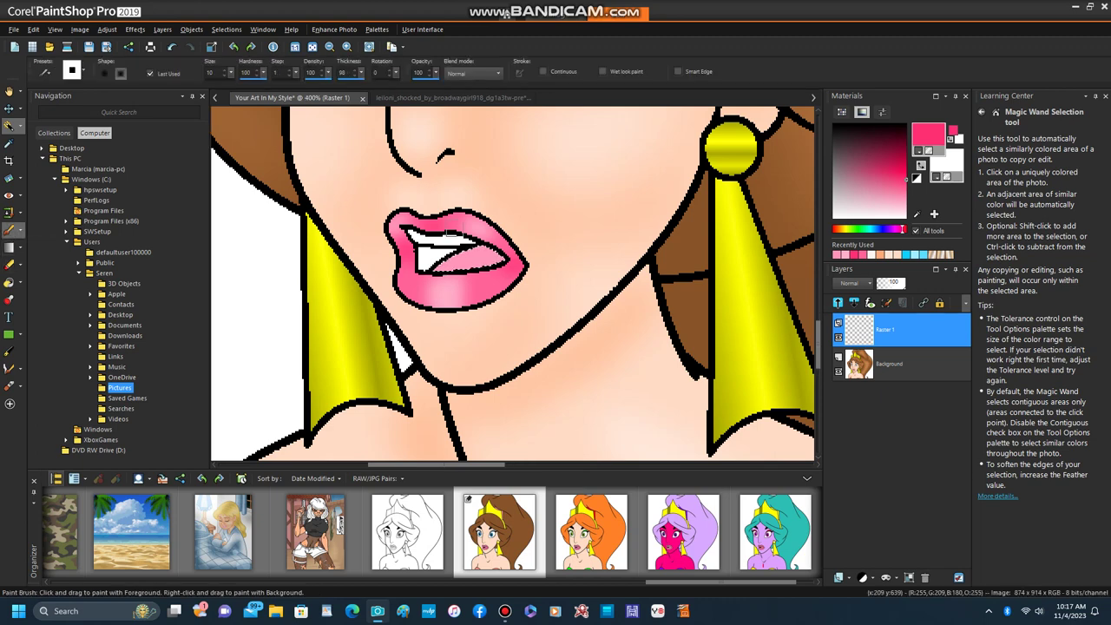
pyautogui.scroll(1, 471, 245)
pyautogui.moveTo(520, 265)
pyautogui.mouseDown()
pyautogui.moveTo(489, 280)
pyautogui.moveTo(466, 270)
pyautogui.moveTo(465, 300)
pyautogui.mouseUp()
# - Sample the tongue's pink, choose a lighter tint of it, and paint a highlight along the tongue's upper edge
pyautogui.keyDown('ctrl'); pyautogui.click(479, 259); pyautogui.keyUp('ctrl')
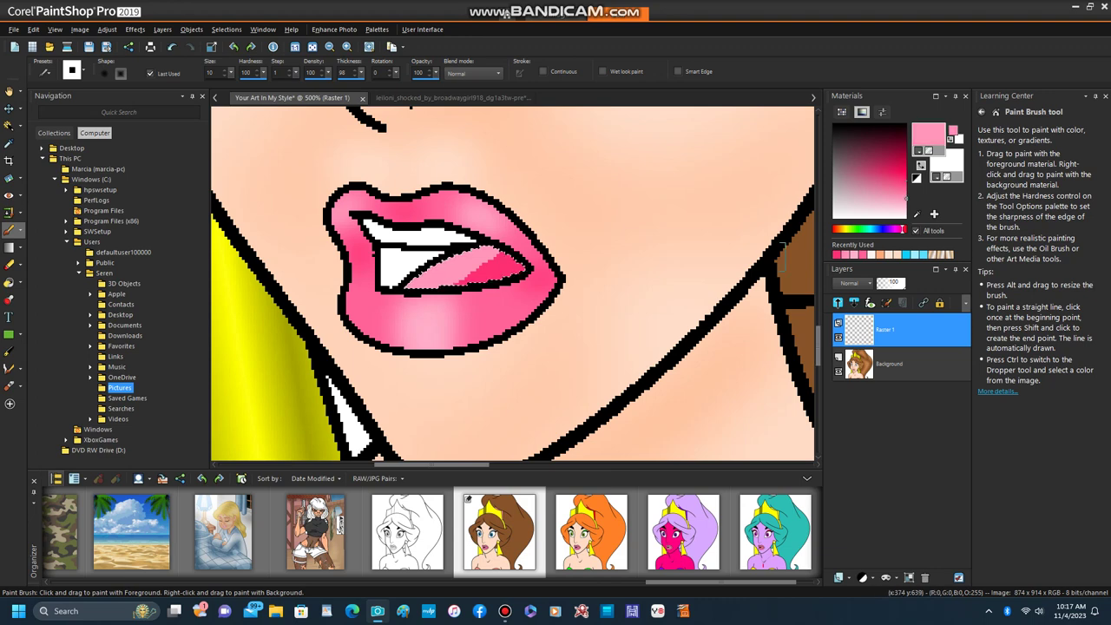
pyautogui.moveTo(479, 257); pyautogui.dragTo(416, 280)
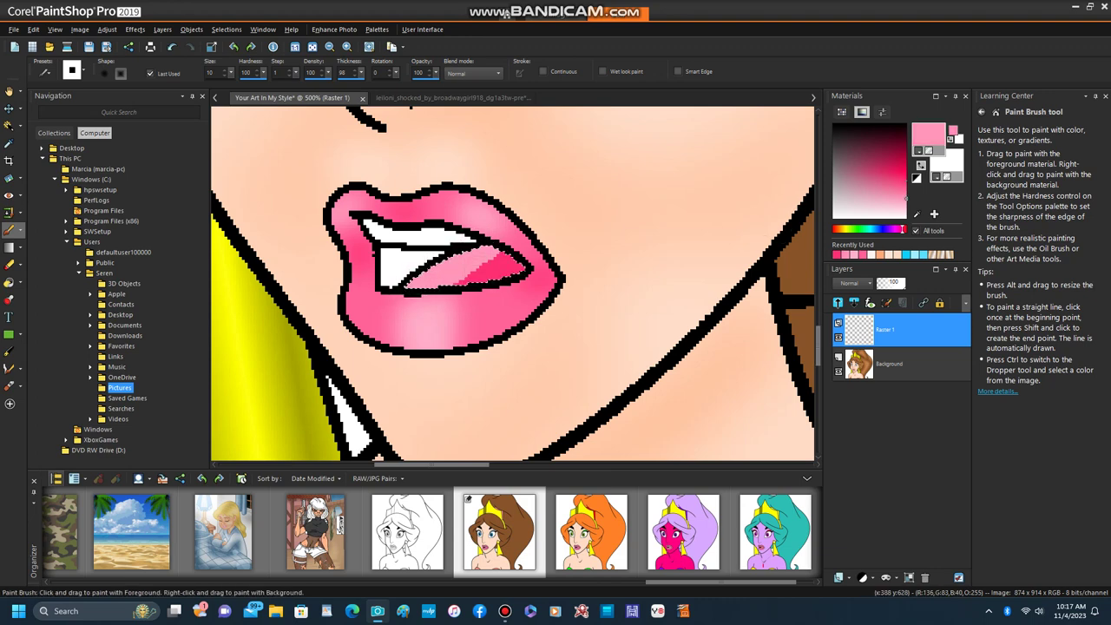
pyautogui.click(905, 203)
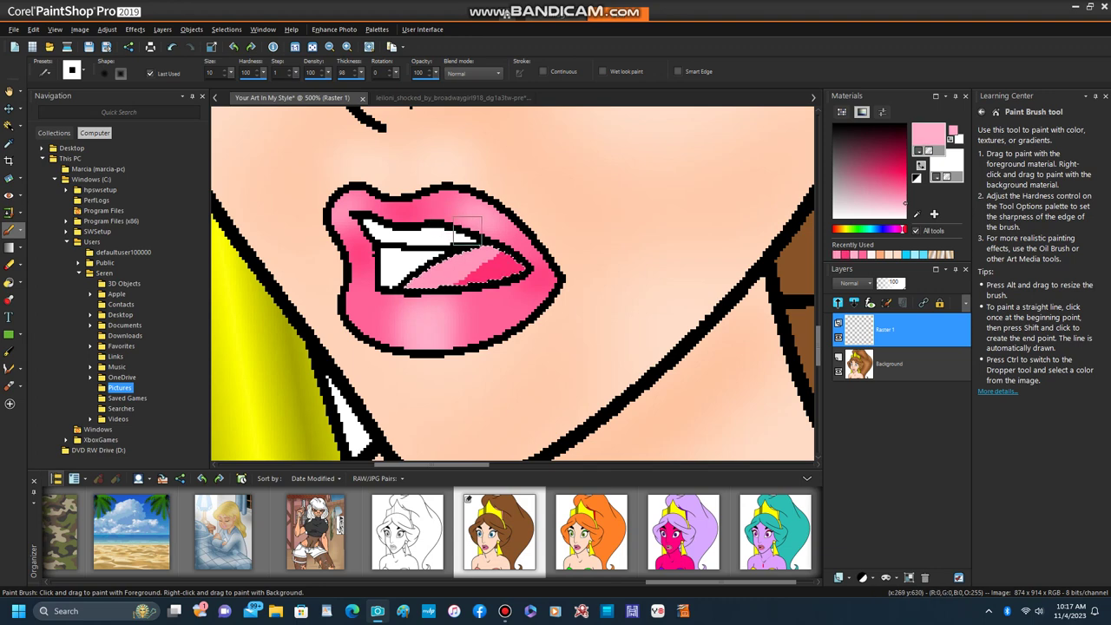
pyautogui.moveTo(479, 252); pyautogui.dragTo(448, 260)
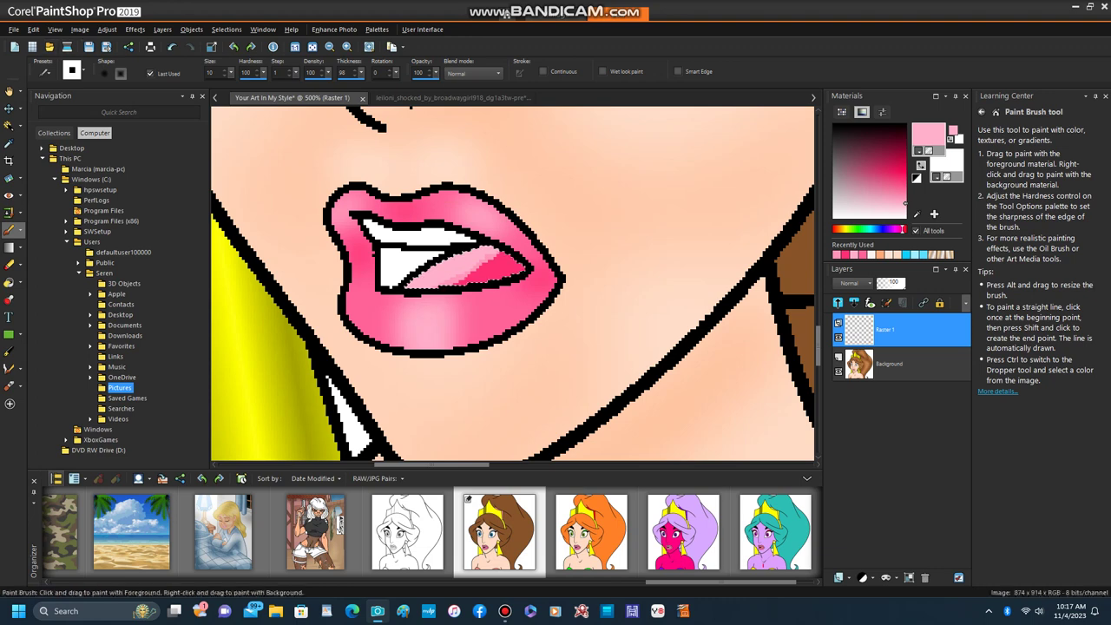
# - Blend the tongue's shading and highlight with a Gaussian Blur of radius 4.00
pyautogui.click(107, 29)
pyautogui.moveTo(174, 225)
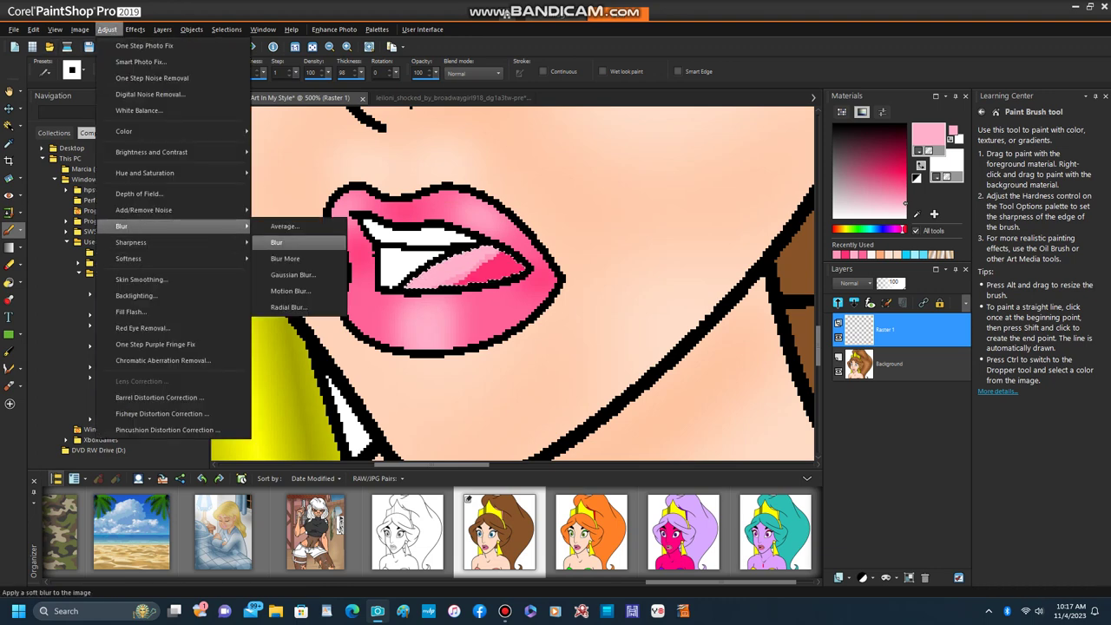
pyautogui.click(293, 274)
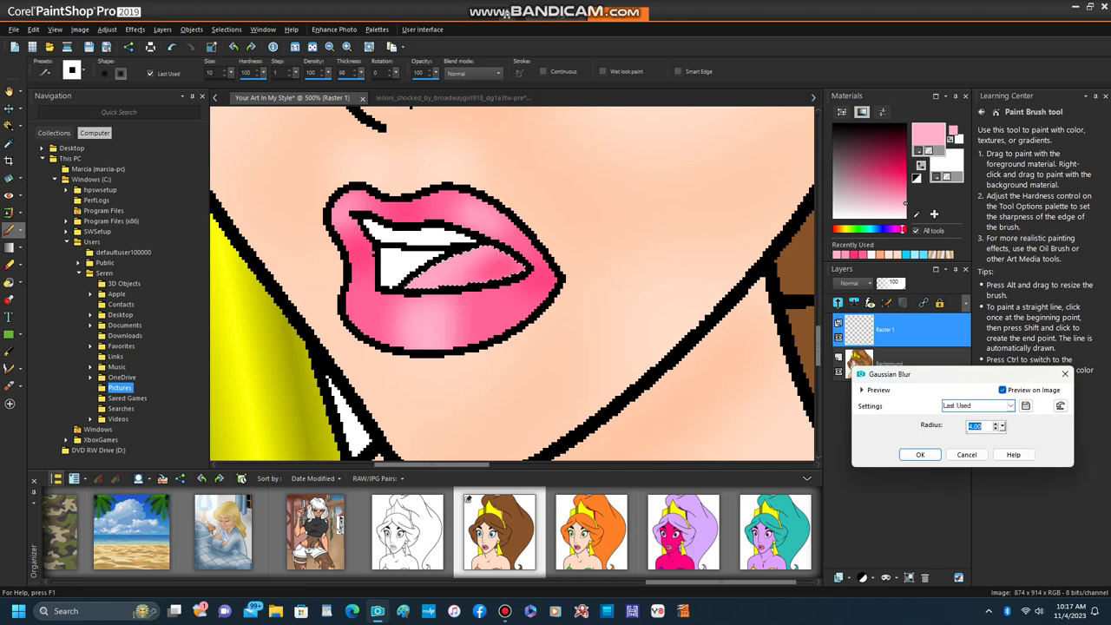
pyautogui.click(919, 454)
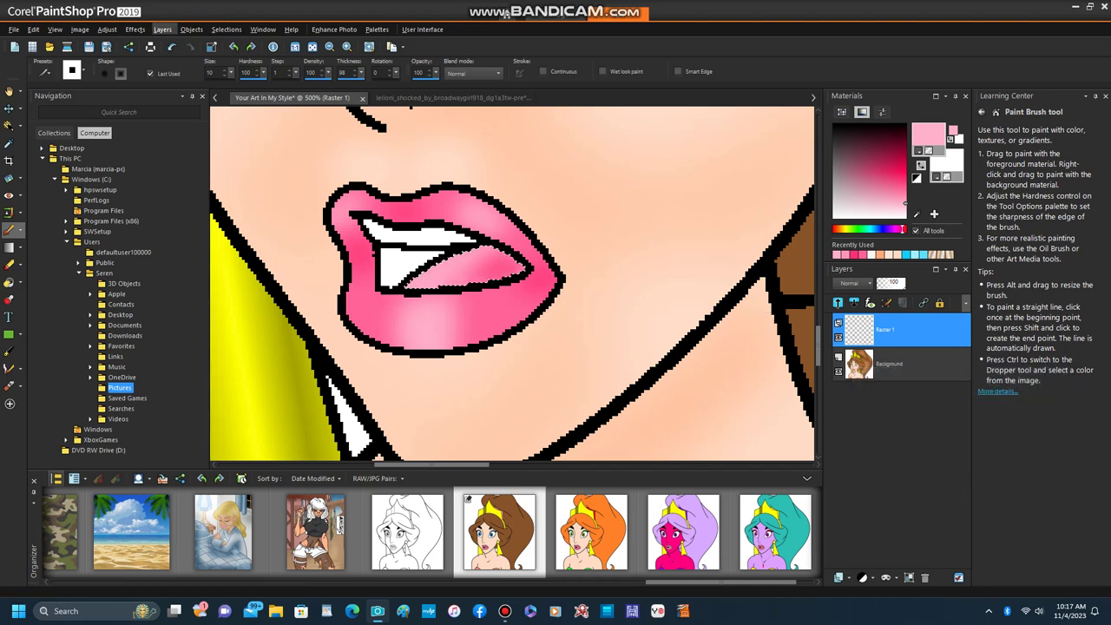
# - Flatten all layers into the background and deselect the tongue
pyautogui.click(163, 29)
pyautogui.moveTo(200, 253)
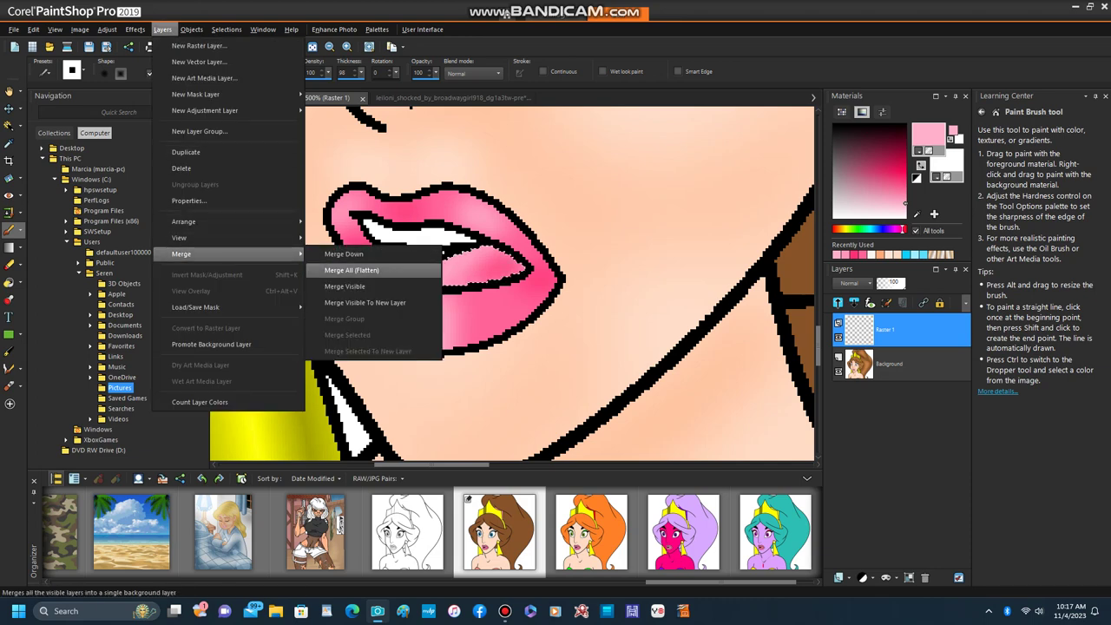
pyautogui.click(352, 270)
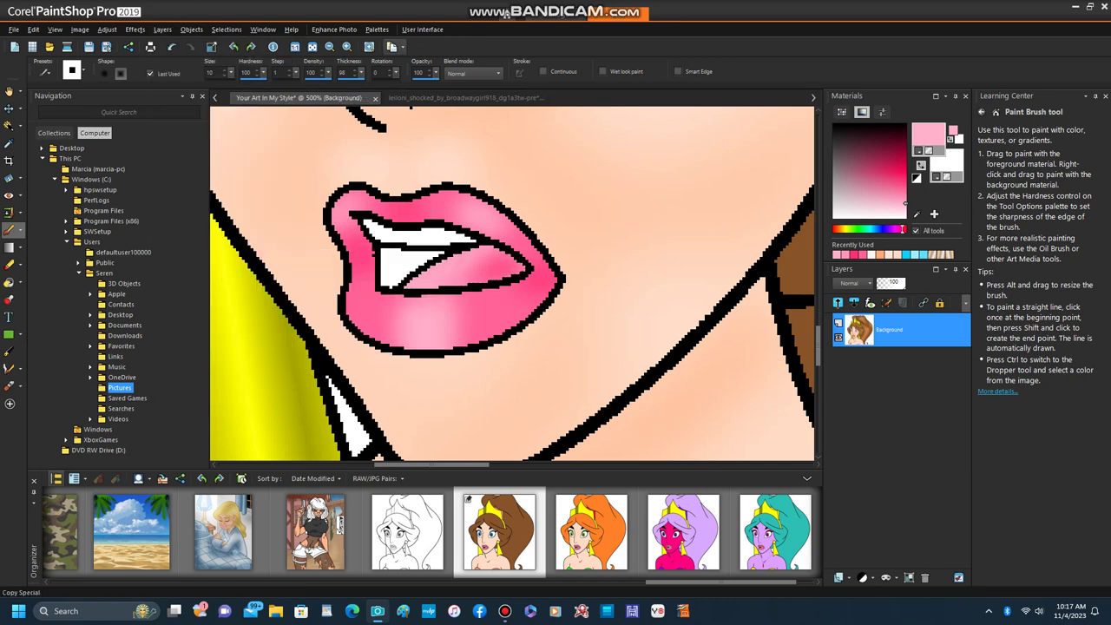
pyautogui.click(226, 29)
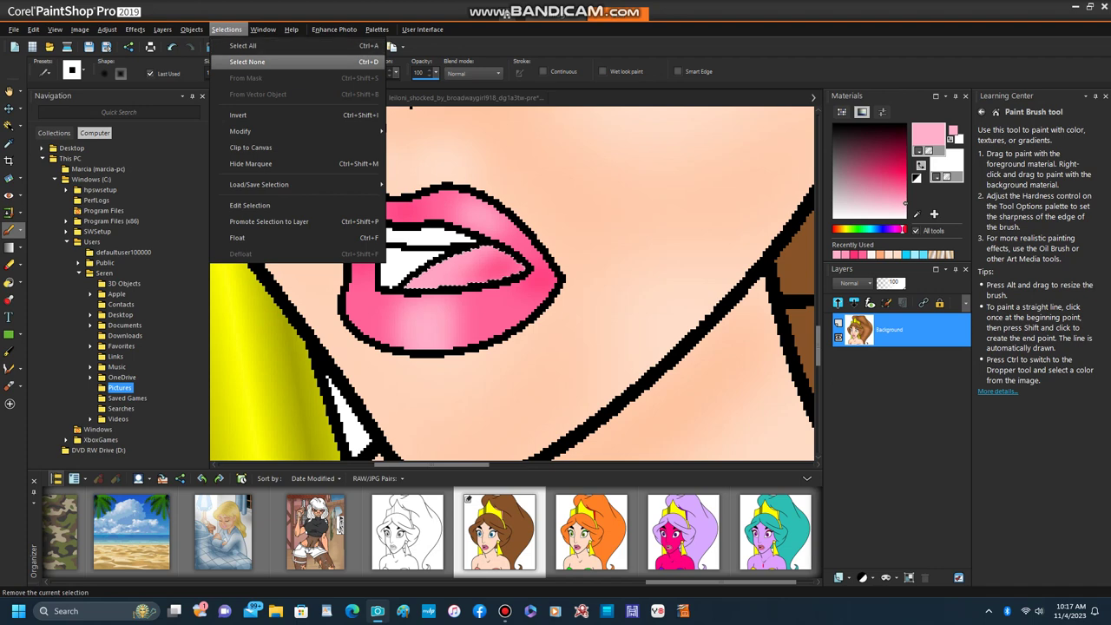
pyautogui.click(247, 61)
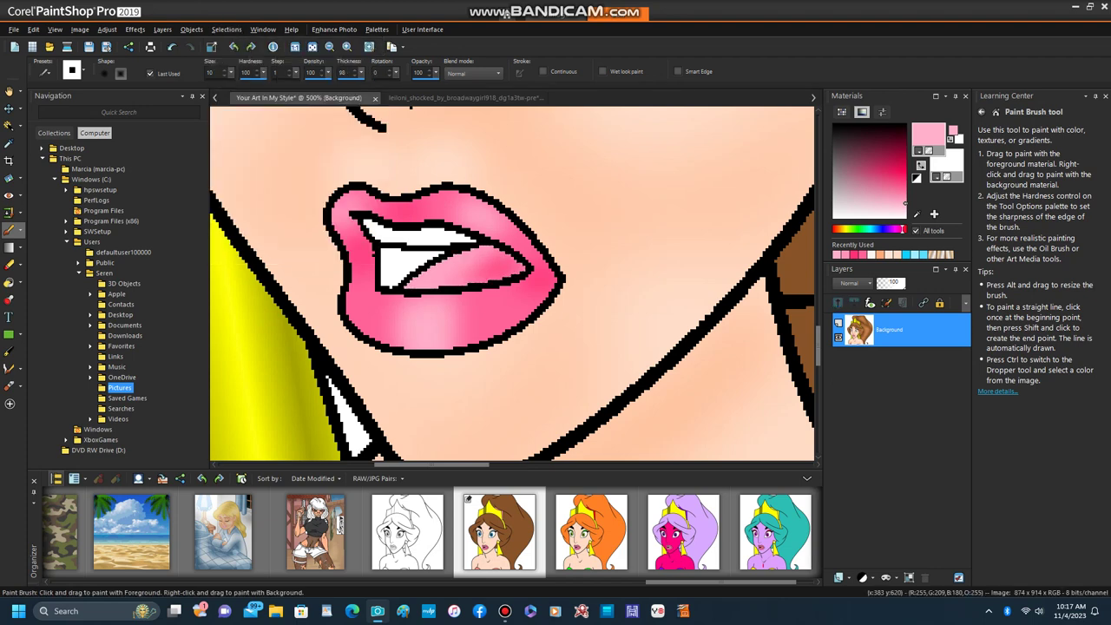
# - Flood fill the white area inside the mouth beside the tongue with dark crimson
pyautogui.click(886, 159)
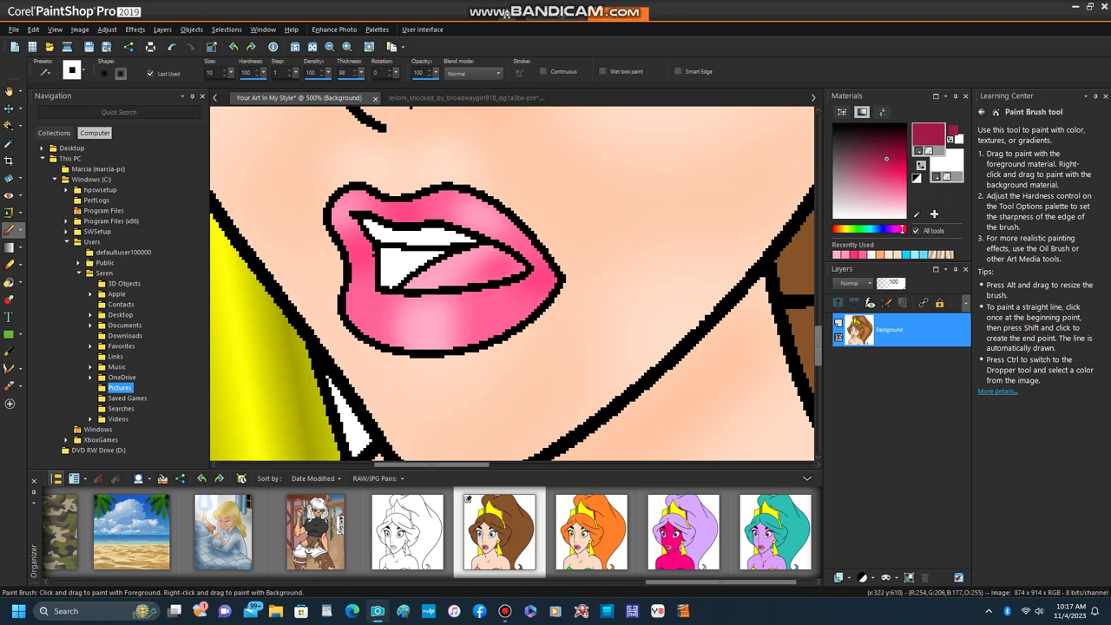
pyautogui.click(8, 282)
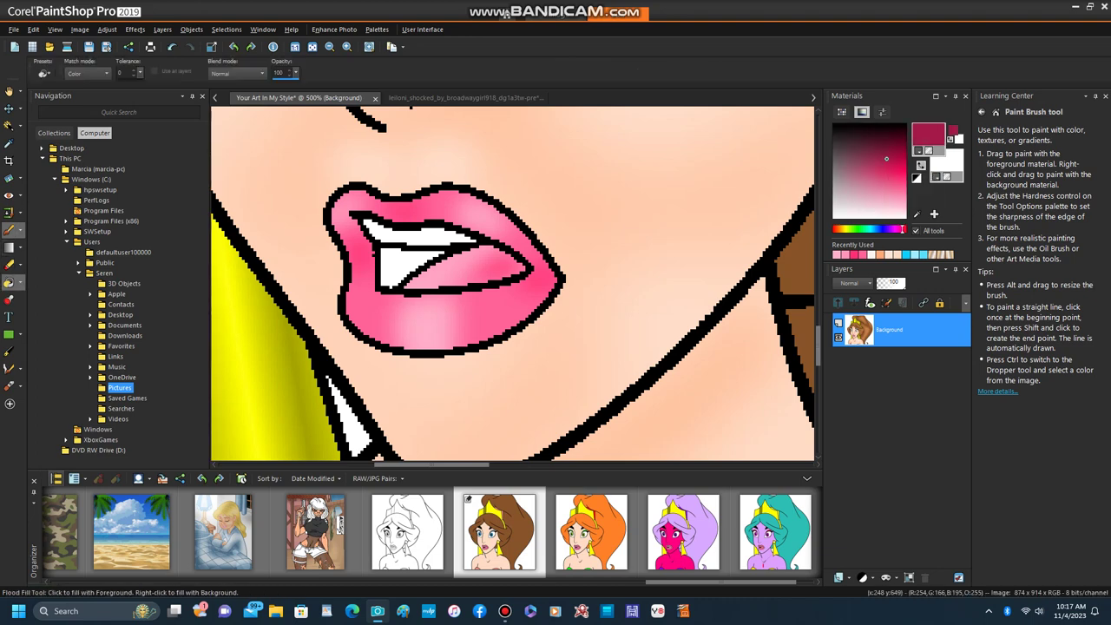
pyautogui.click(395, 273)
# - Select the white iris area around the pupil of the woman's eye beside the hair with the Magic Wand
pyautogui.scroll(-5, 472, 198)
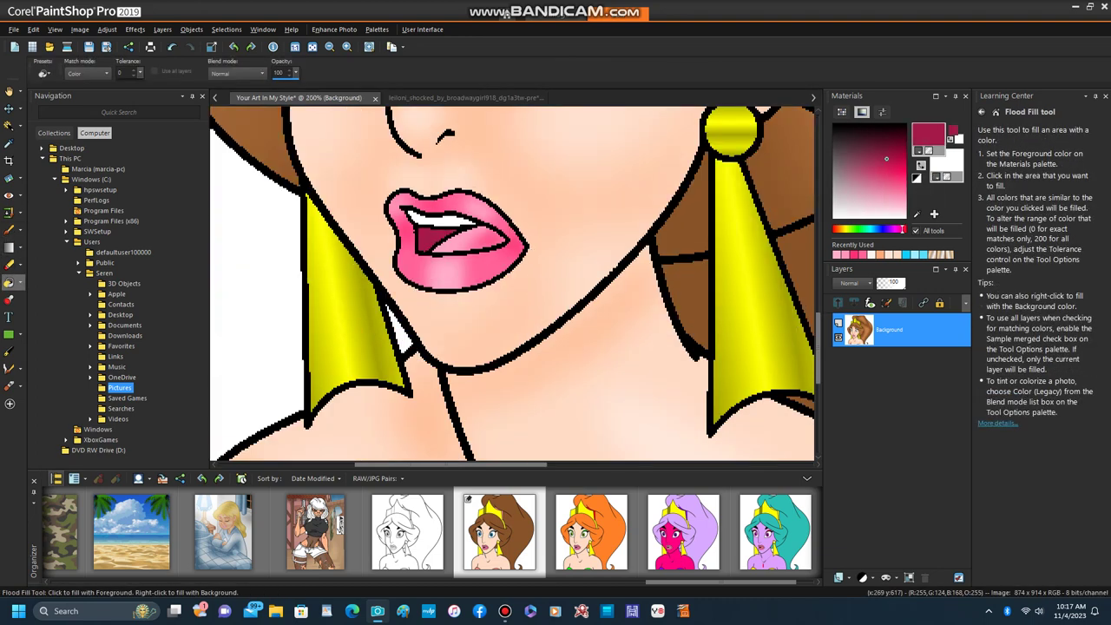
pyautogui.scroll(-2, 515, 286)
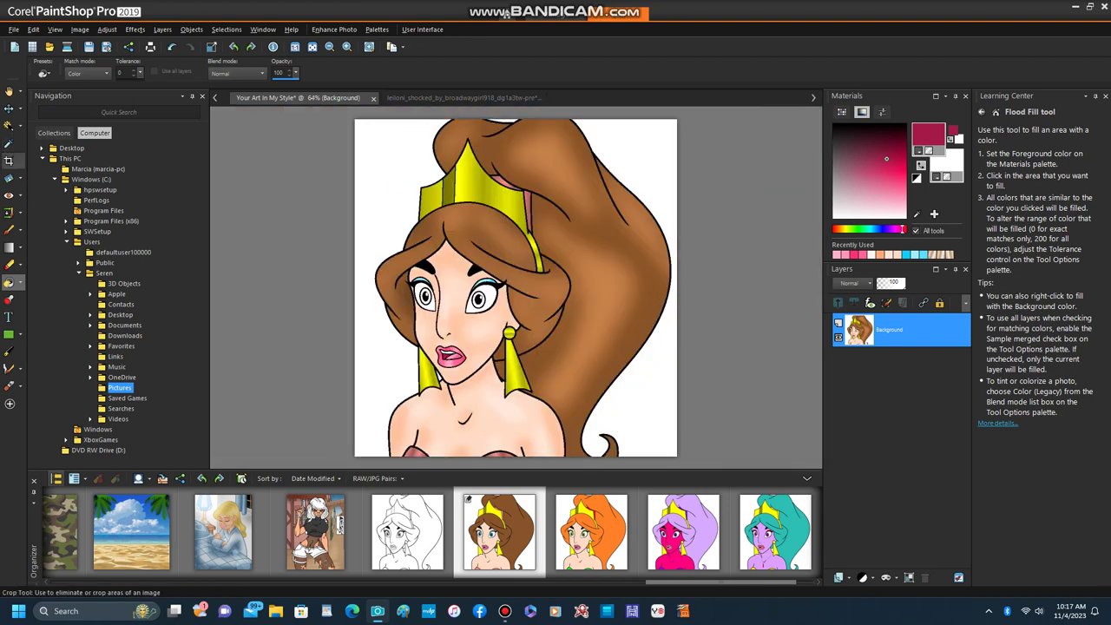
pyautogui.click(9, 126)
pyautogui.scroll(3, 425, 313)
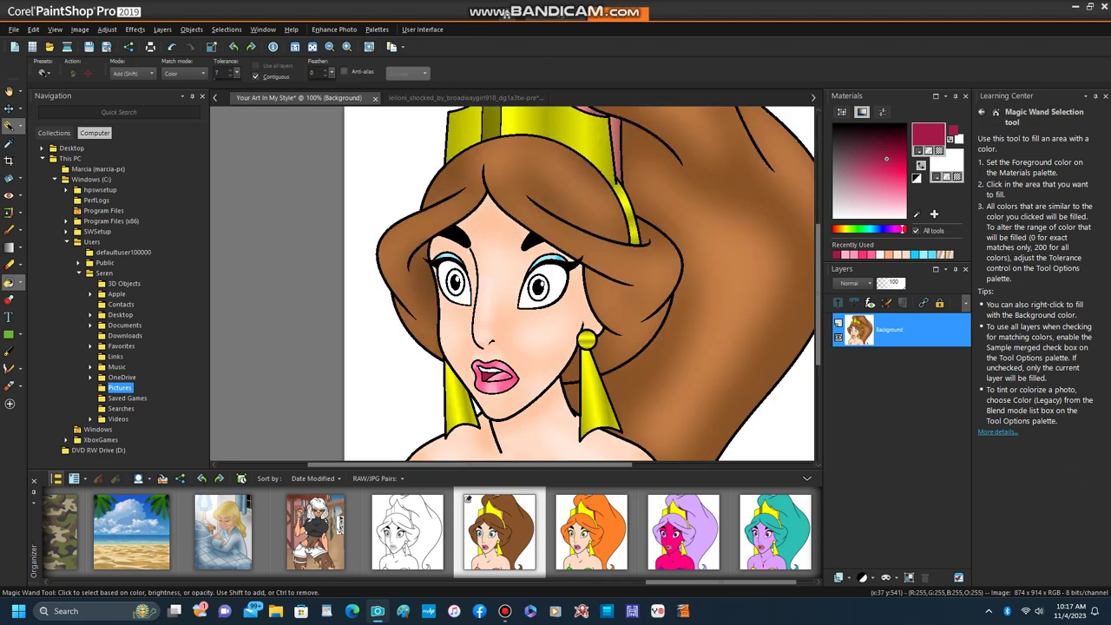
pyautogui.scroll(3, 431, 263)
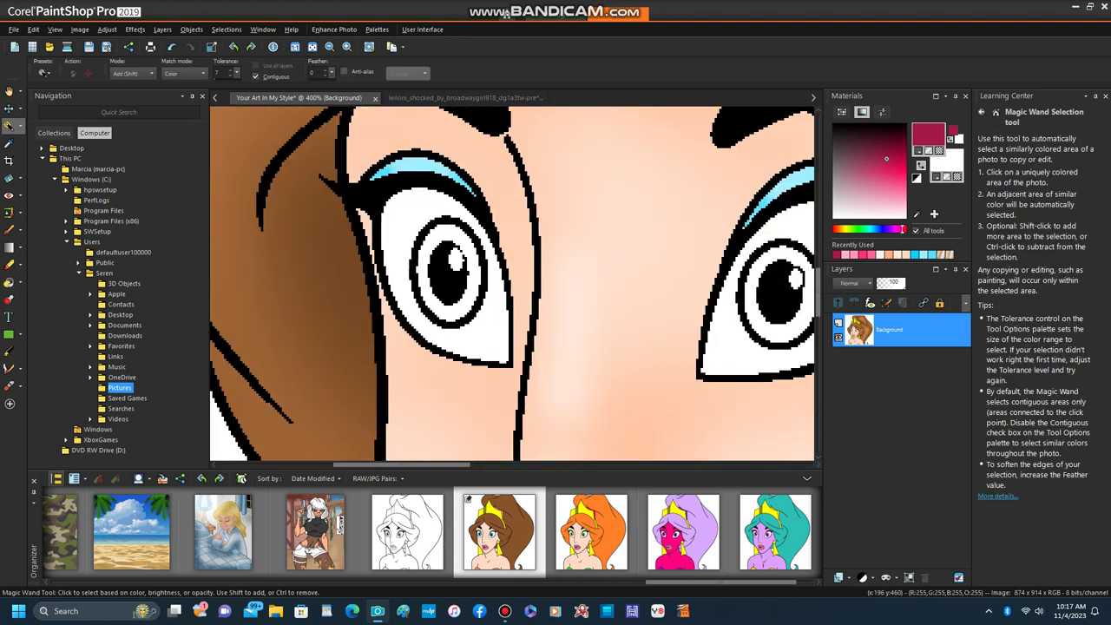
pyautogui.click(464, 295)
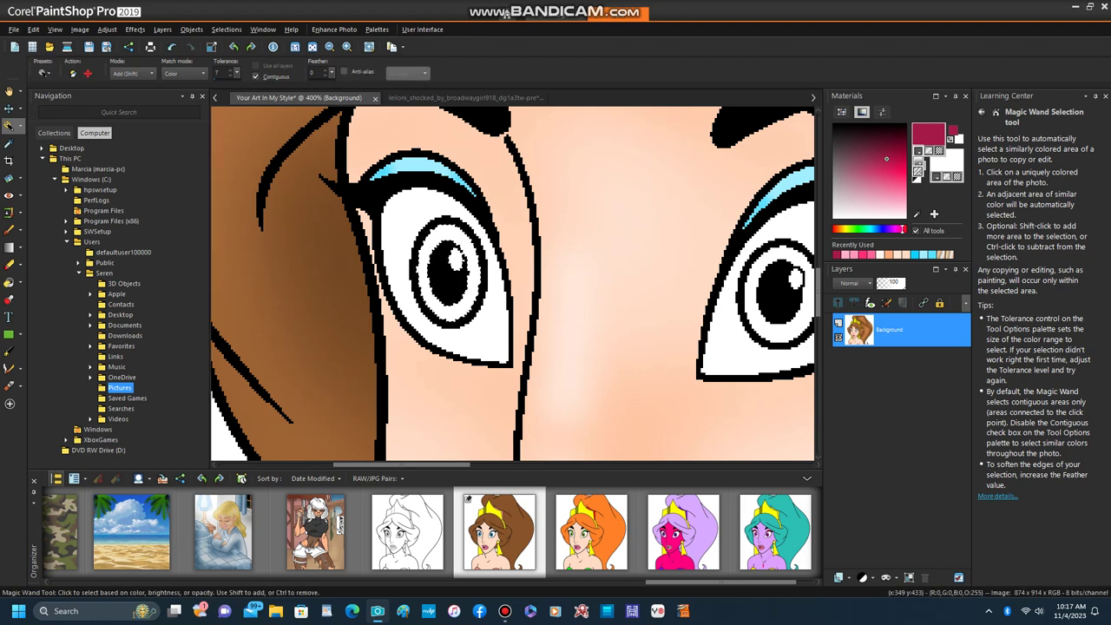
# - Flood fill the selected iris with the dark blue Duotone gradient preset as the foreground material
pyautogui.click(928, 150)
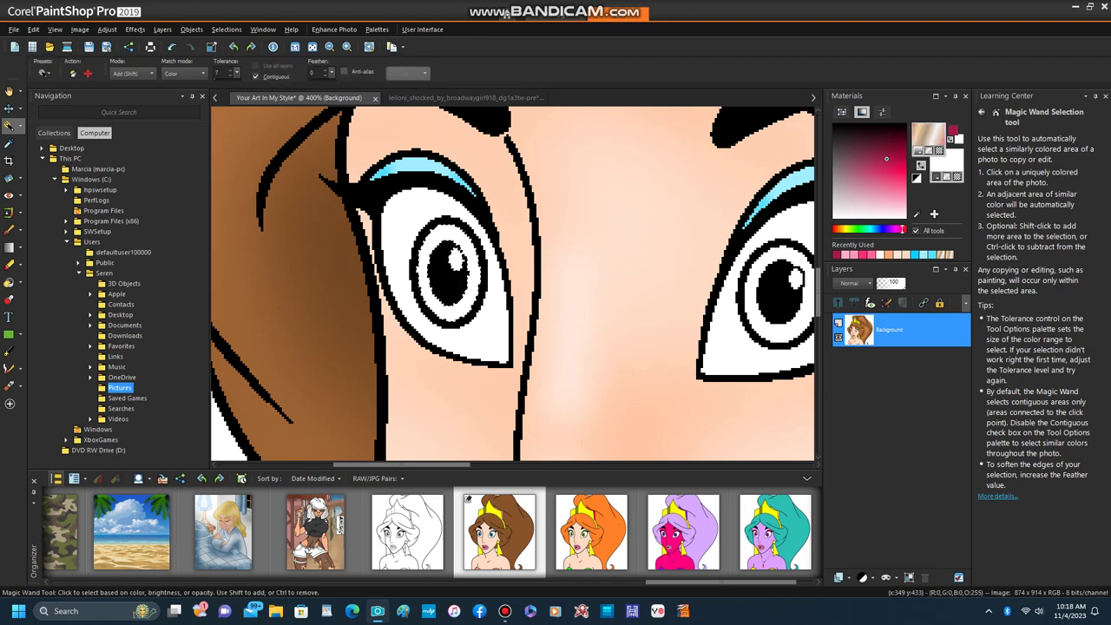
pyautogui.click(928, 137)
pyautogui.press('BackSpace')
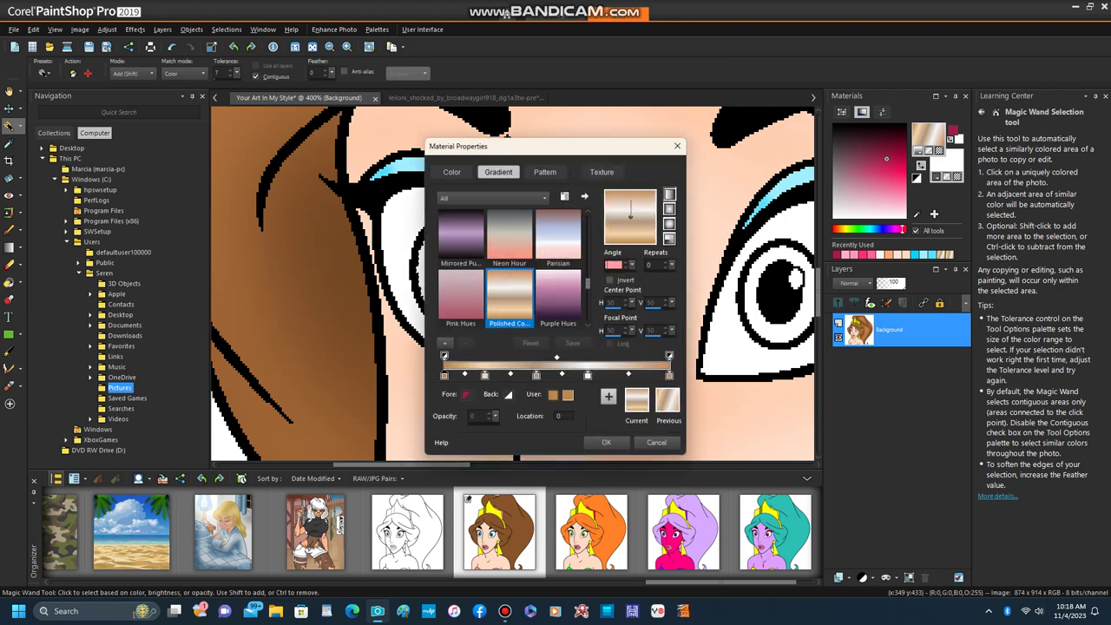
pyautogui.scroll(5, 510, 267)
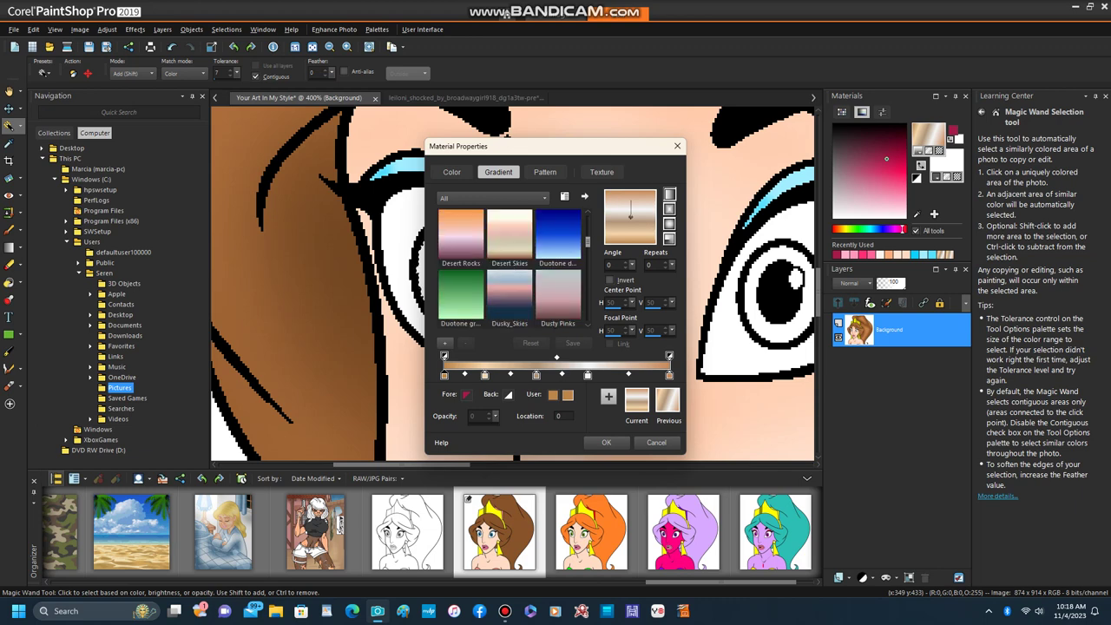
pyautogui.click(557, 232)
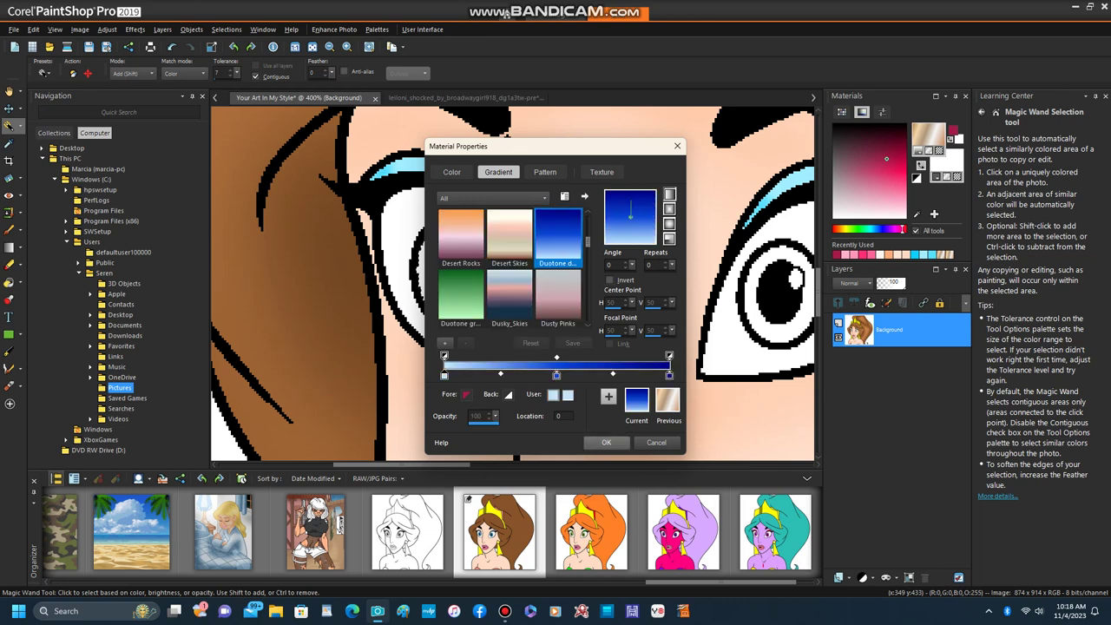
pyautogui.click(606, 442)
pyautogui.press('f')
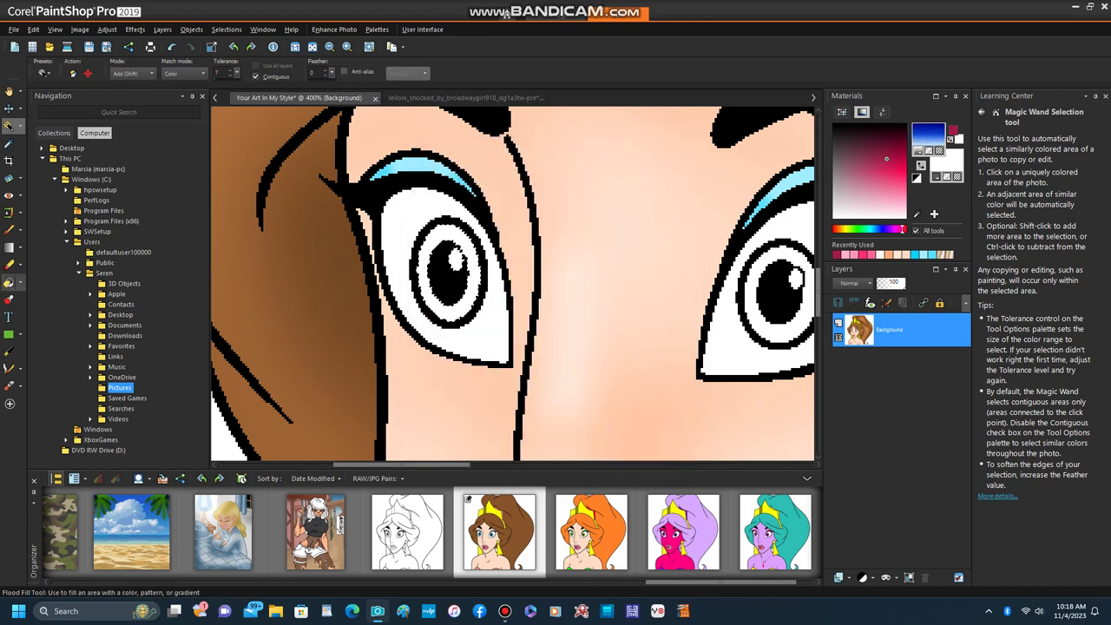
pyautogui.click(438, 299)
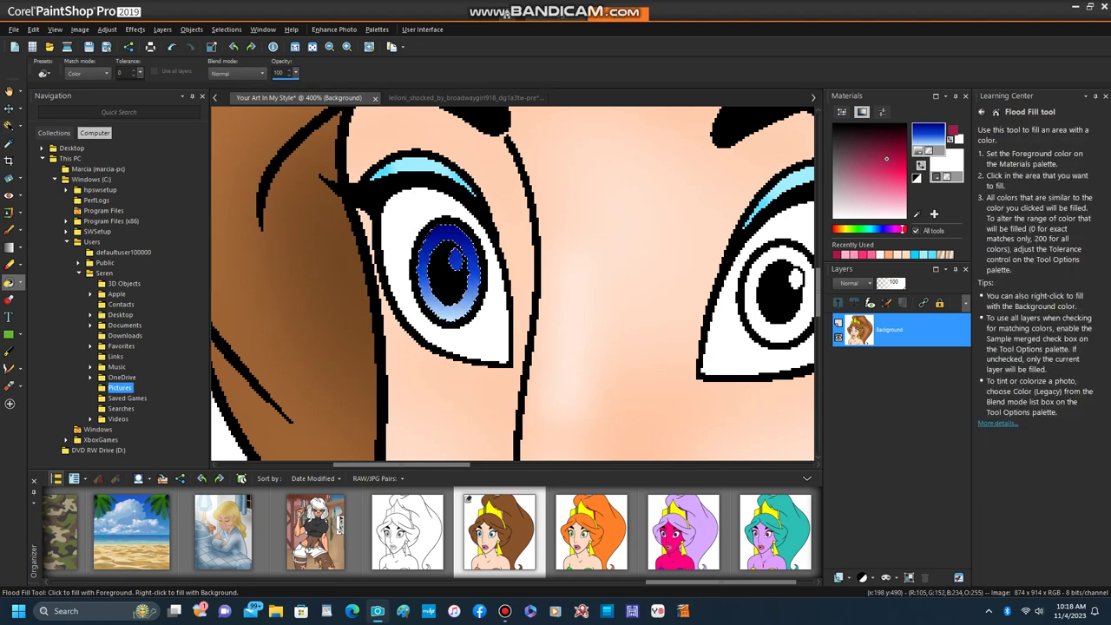
# - Paint the highlight inside the blue eye's pupil white with the square size 10 Paint Brush
pyautogui.scroll(5, 456, 260)
pyautogui.scroll(2, 444, 278)
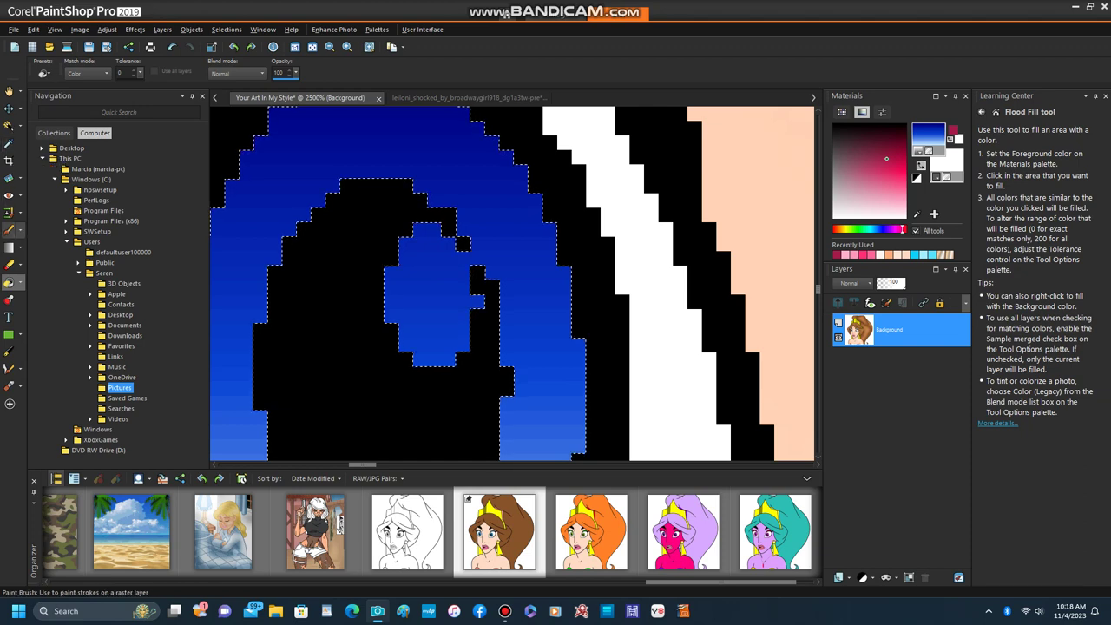
pyautogui.click(8, 230)
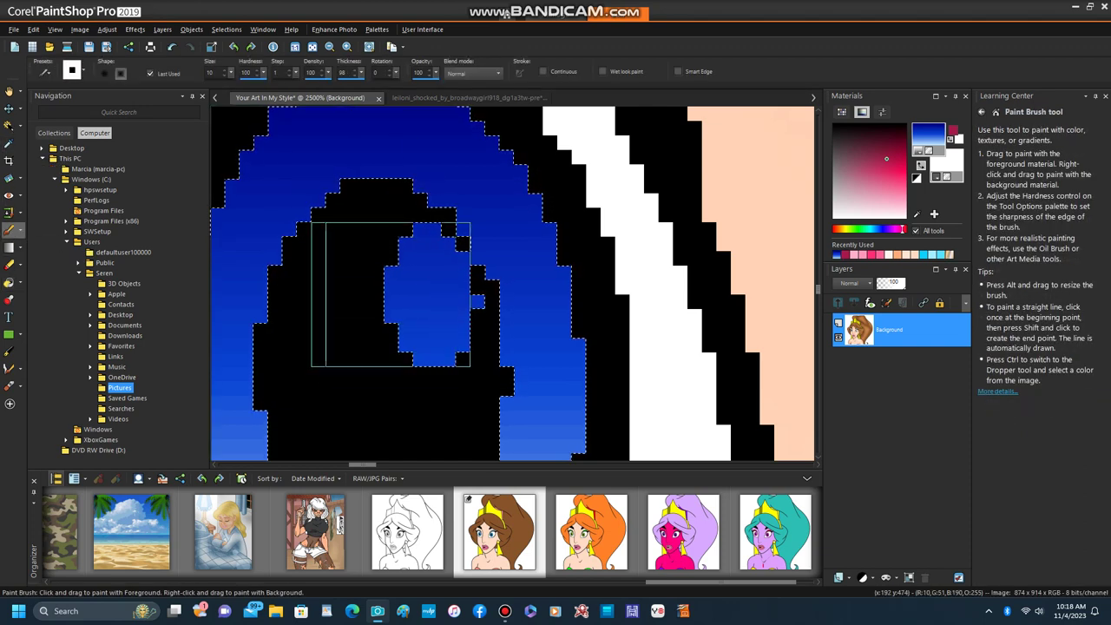
pyautogui.moveTo(398, 308); pyautogui.dragTo(383, 294)
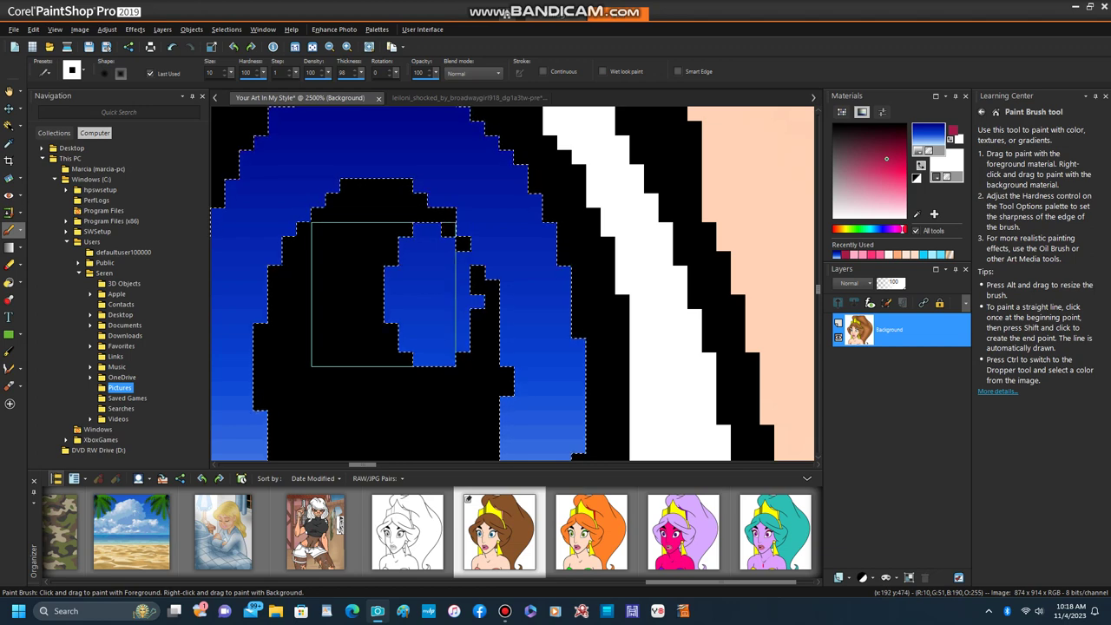
pyautogui.rightClick(384, 294)
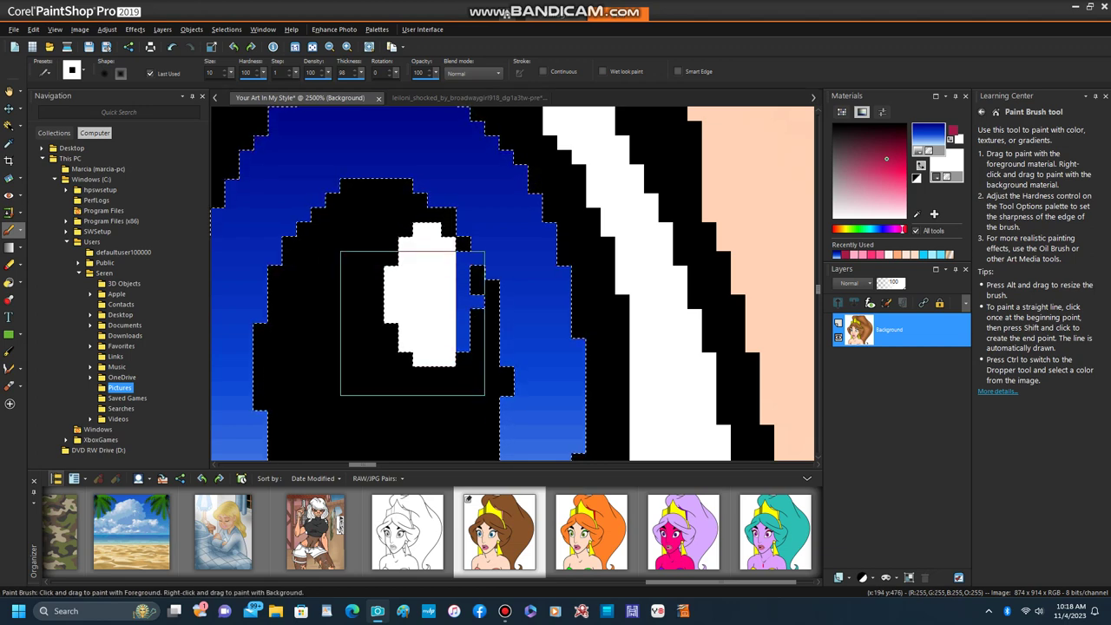
pyautogui.moveTo(398, 323); pyautogui.dragTo(412, 323)
# - Sample the bright blue iris color from the flat-colored reference image and return to the portrait being shaded
pyautogui.scroll(-5, 412, 322)
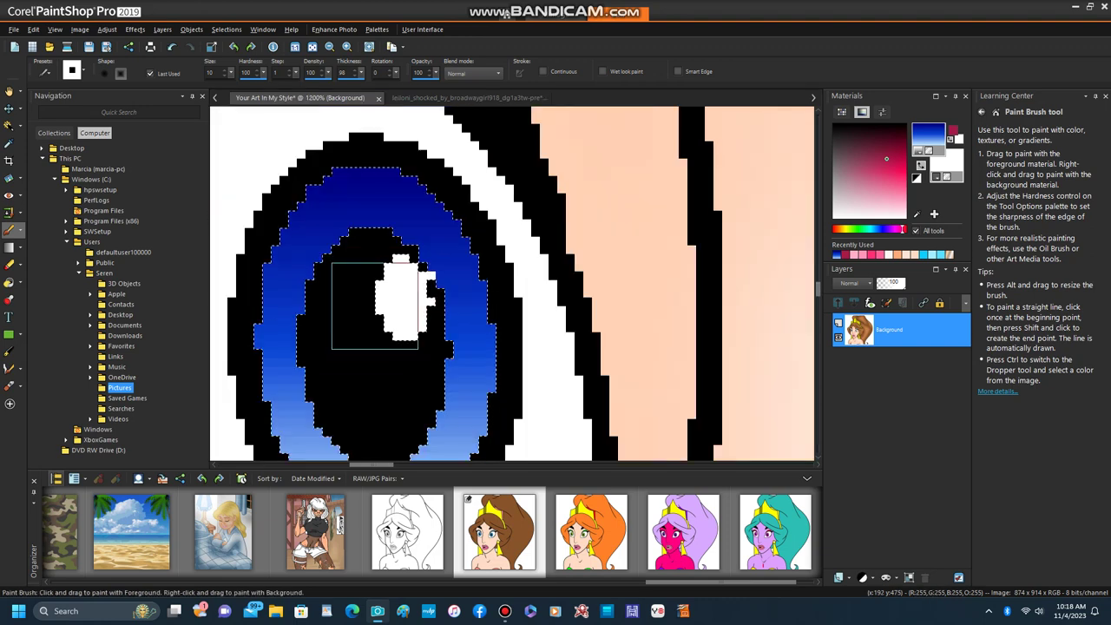
pyautogui.scroll(-3, 378, 229)
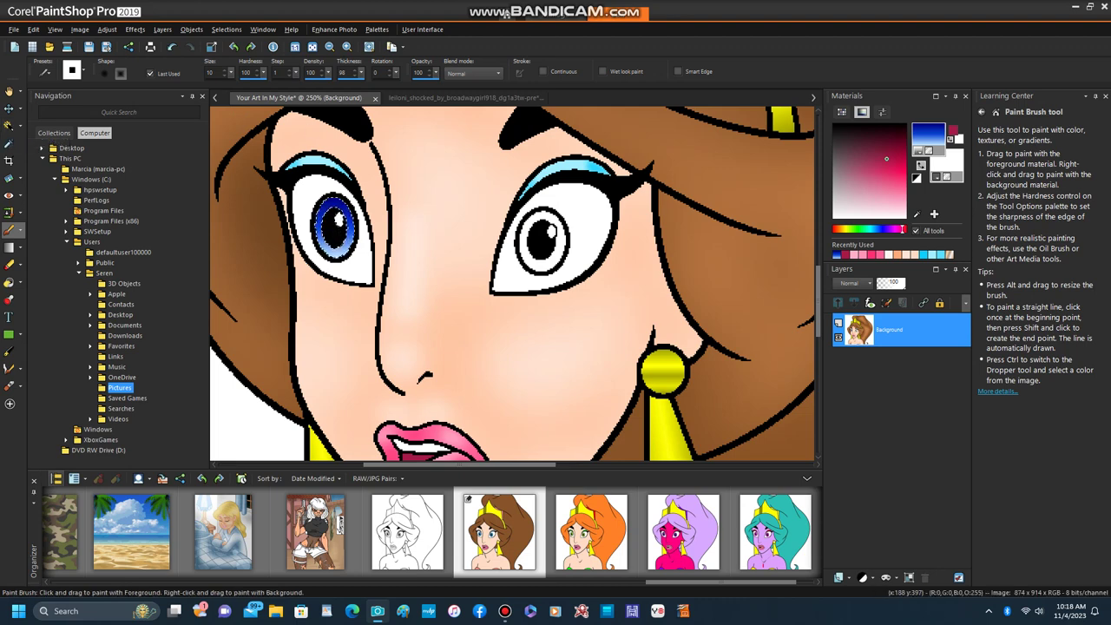
pyautogui.hotkey('ctrl', 'Tab')
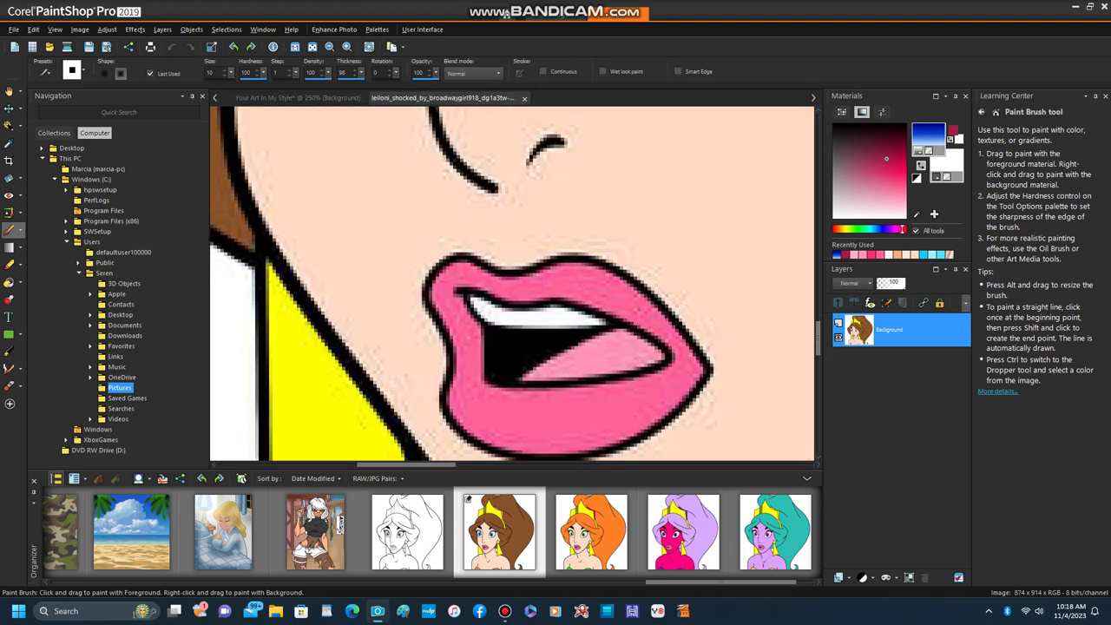
pyautogui.scroll(-4, 595, 456)
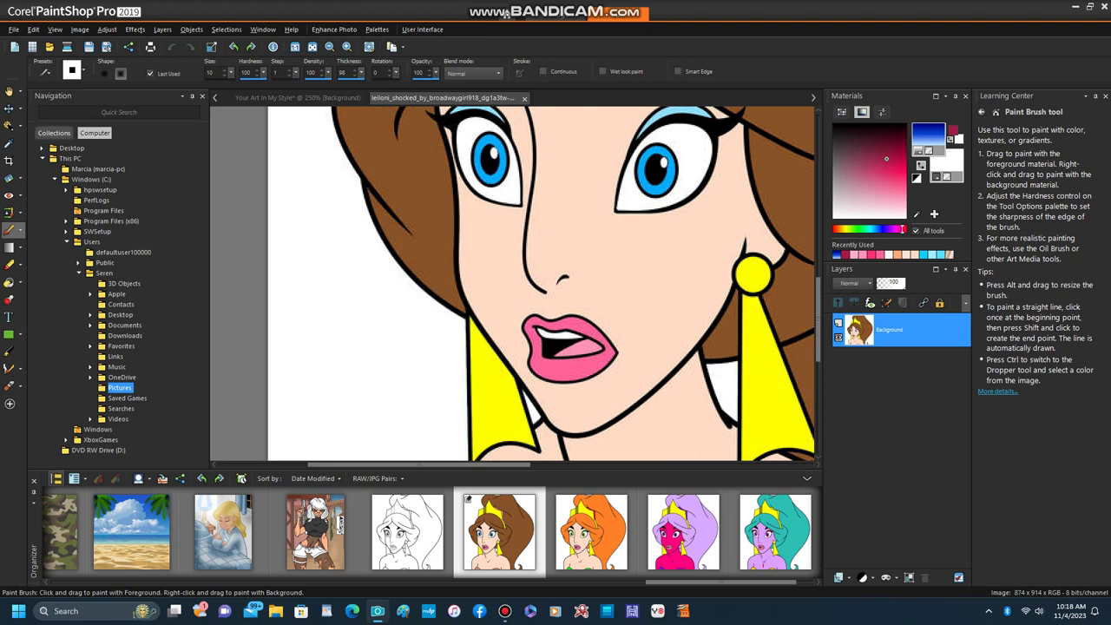
pyautogui.press('ctrl')
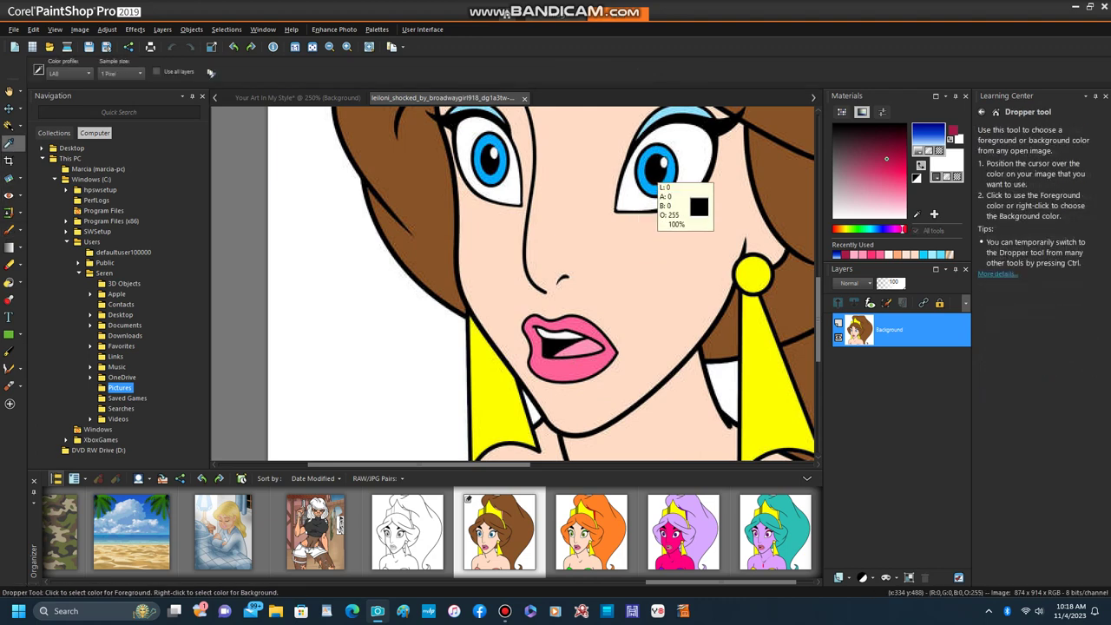
pyautogui.click(658, 189)
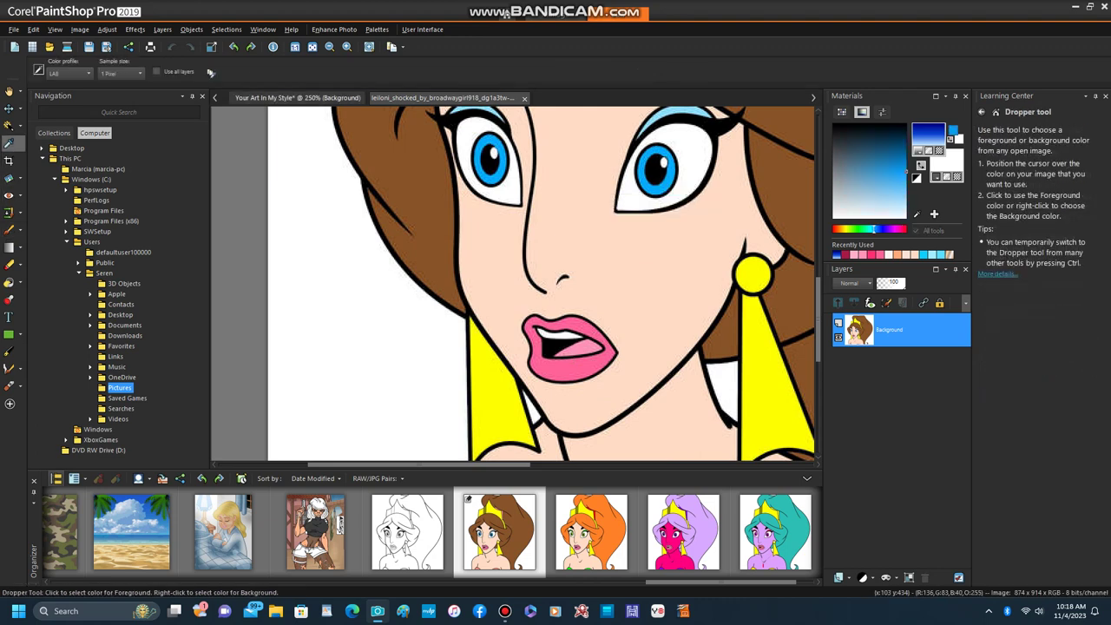
pyautogui.click(298, 97)
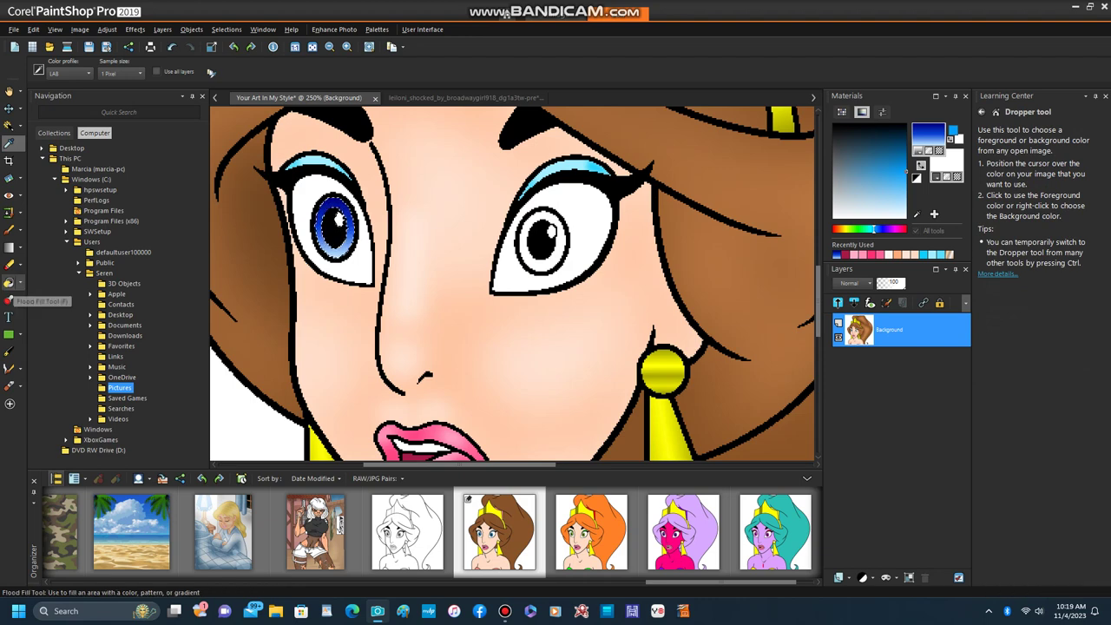
# - Recolor the dark, middle and pale bands of the iris gradient to the sampled blue with the Color Changer
pyautogui.click(21, 283)
pyautogui.click(34, 299)
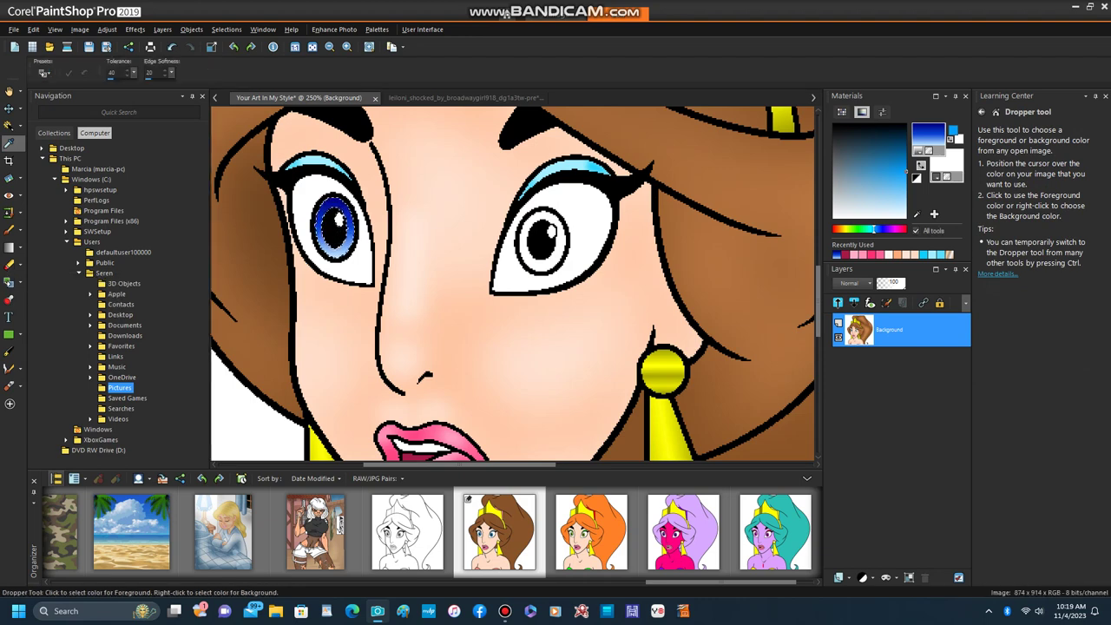
pyautogui.scroll(5, 347, 225)
pyautogui.scroll(1, 357, 177)
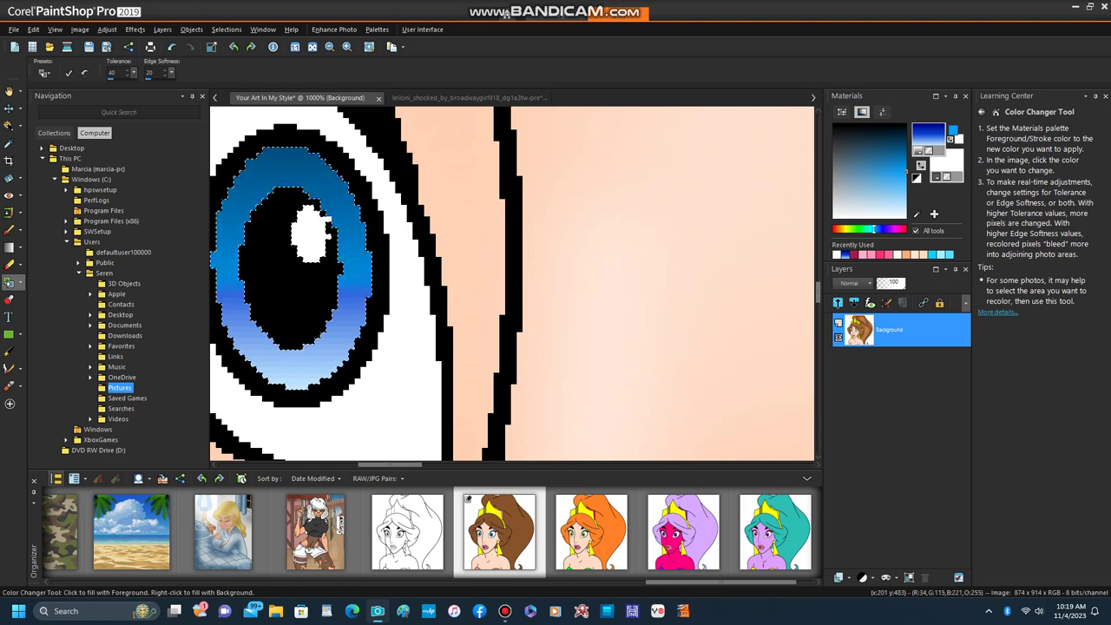
pyautogui.click(343, 312)
pyautogui.click(297, 332)
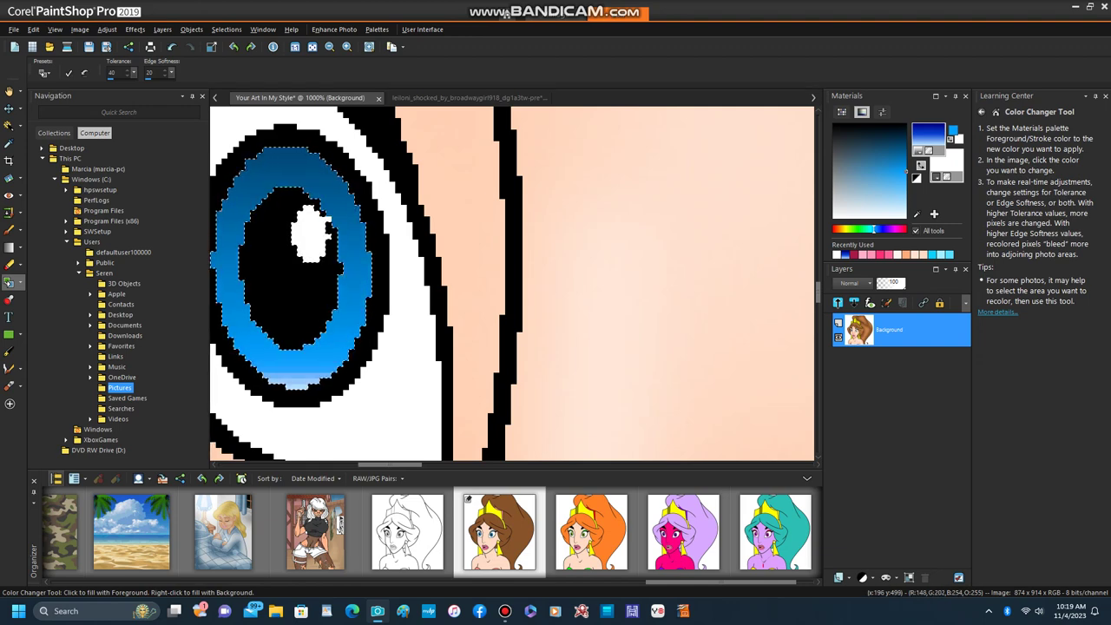
pyautogui.click(283, 377)
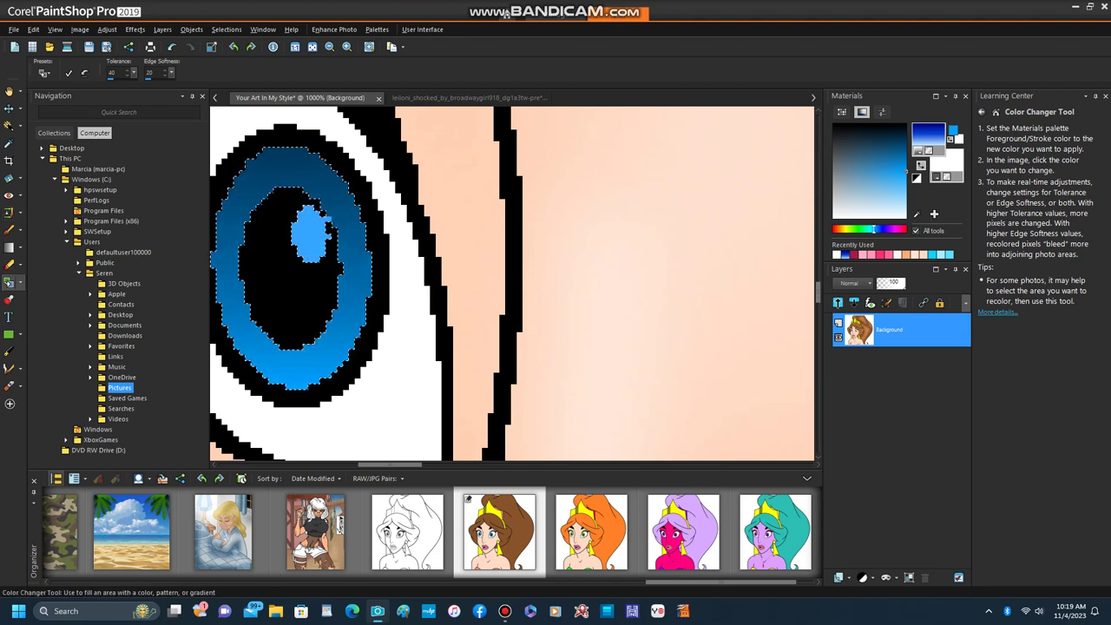
# - Flood fill the pupil highlight with the white background color and deselect the iris
pyautogui.click(21, 283)
pyautogui.click(59, 284)
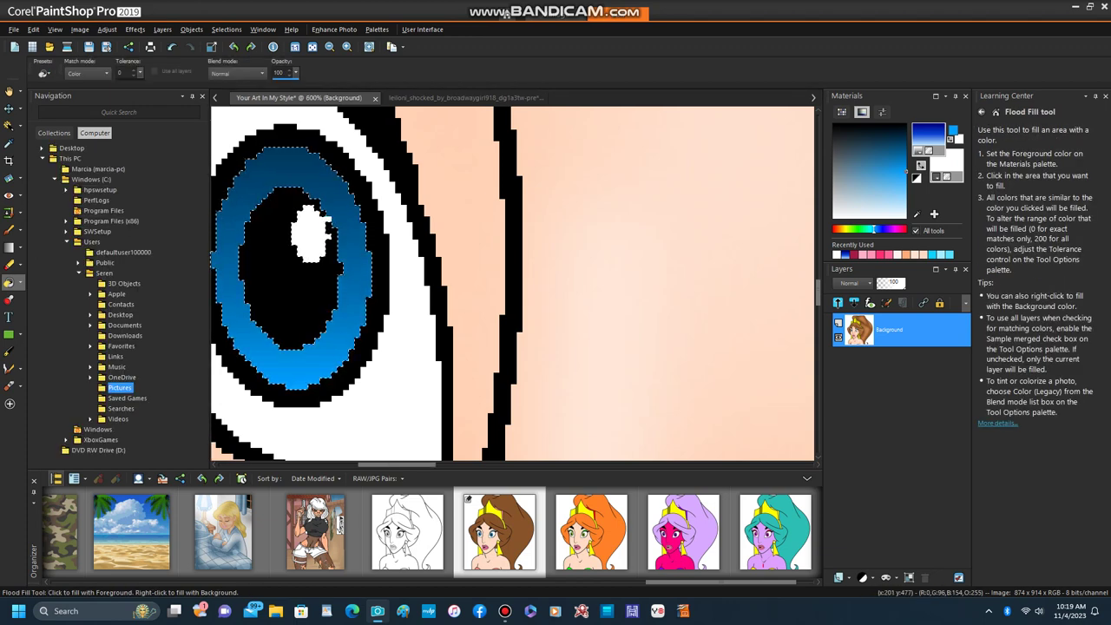
pyautogui.scroll(-3, 339, 243)
pyautogui.scroll(-1, 339, 243)
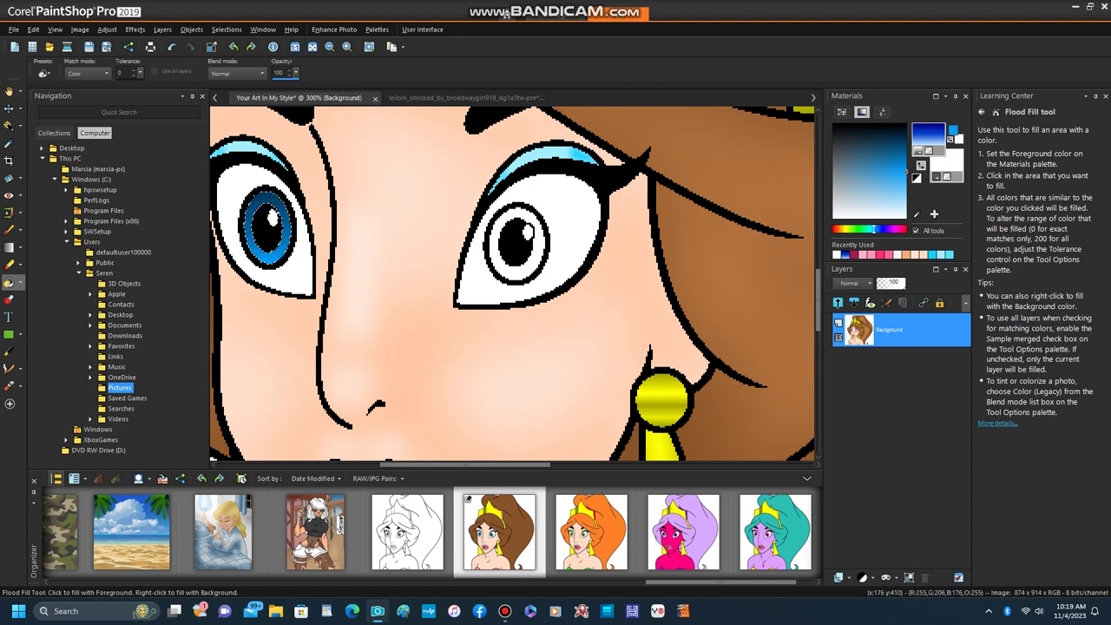
pyautogui.click(226, 28)
pyautogui.click(247, 62)
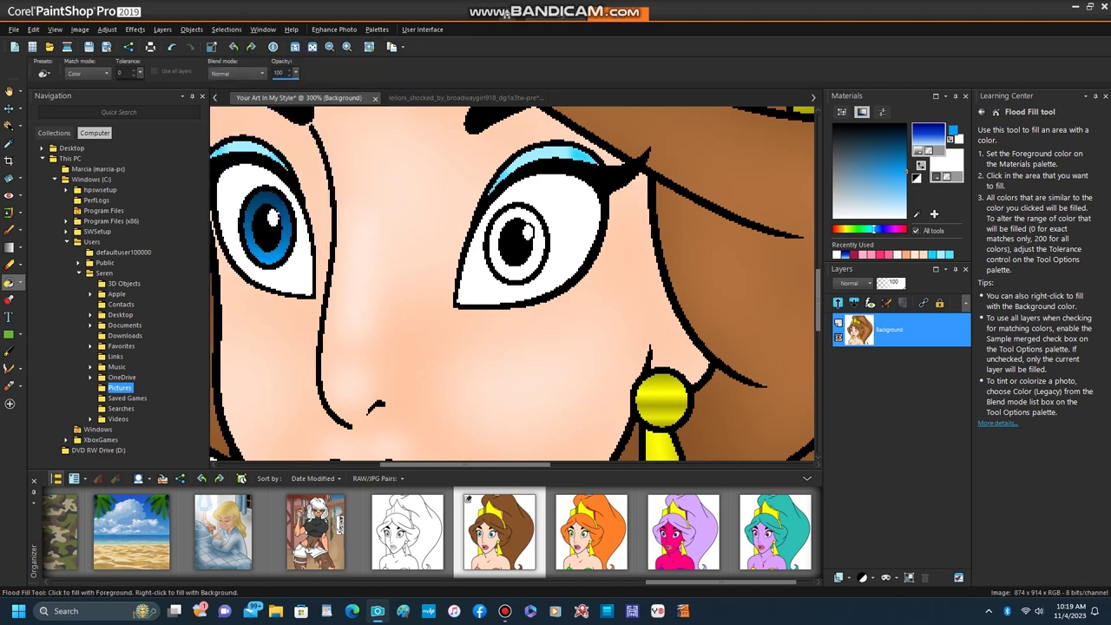
# - Select the white iris of the eye on the earring side with the Magic Wand and flood fill it with the blue gradient
pyautogui.click(8, 126)
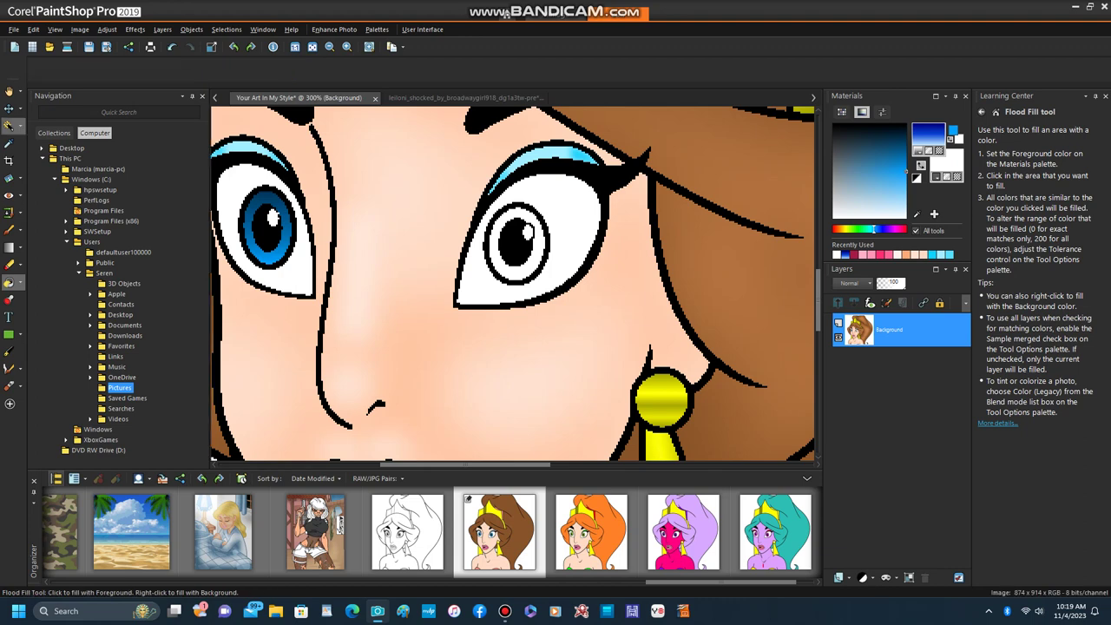
pyautogui.click(493, 247)
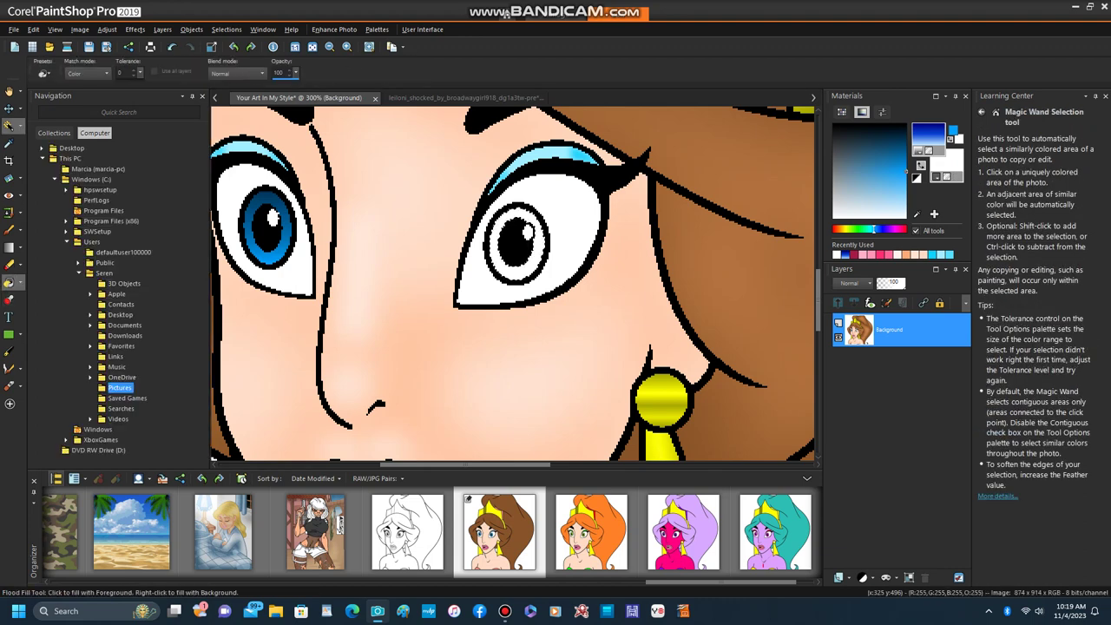
pyautogui.click(531, 260)
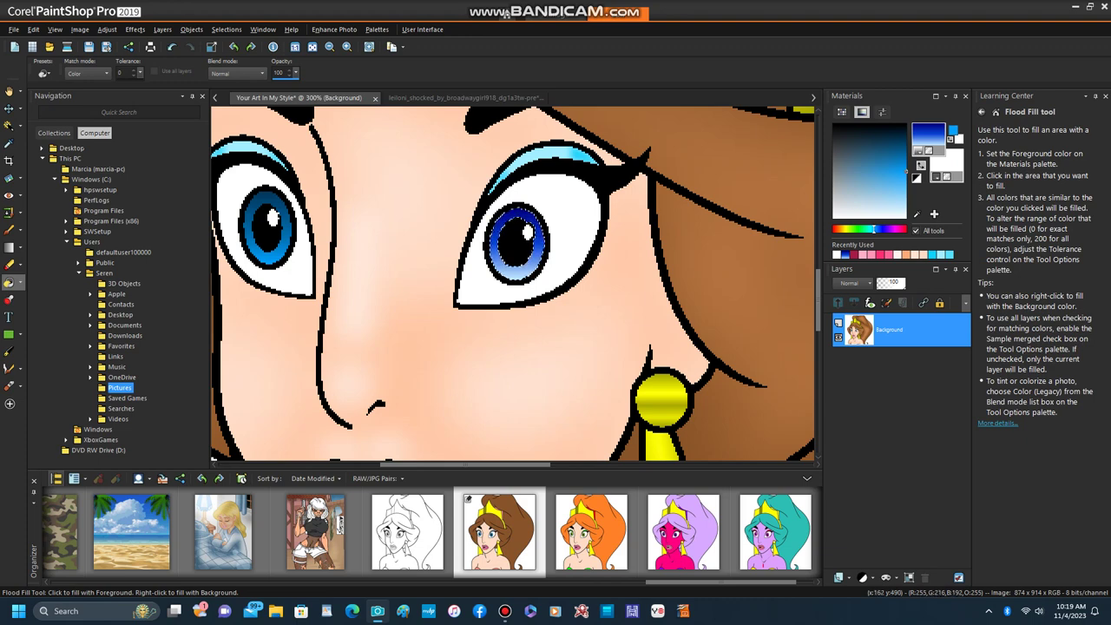
# - Recolor the upper and lower parts of the second iris's gradient to the sampled blue with the Color Changer
pyautogui.click(19, 282)
pyautogui.click(65, 299)
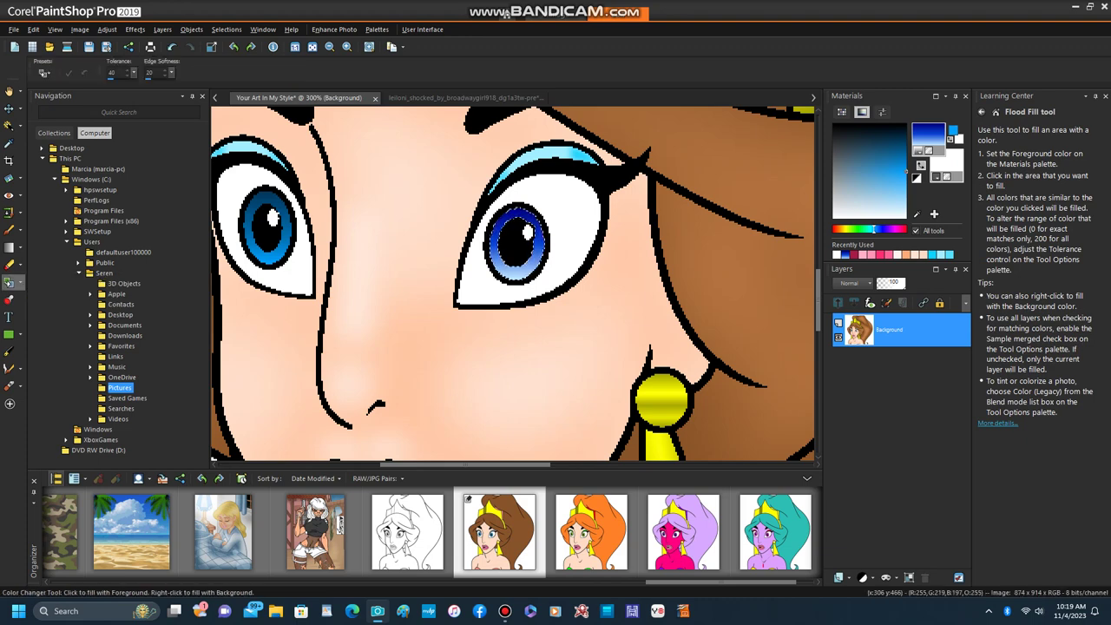
pyautogui.scroll(3, 393, 137)
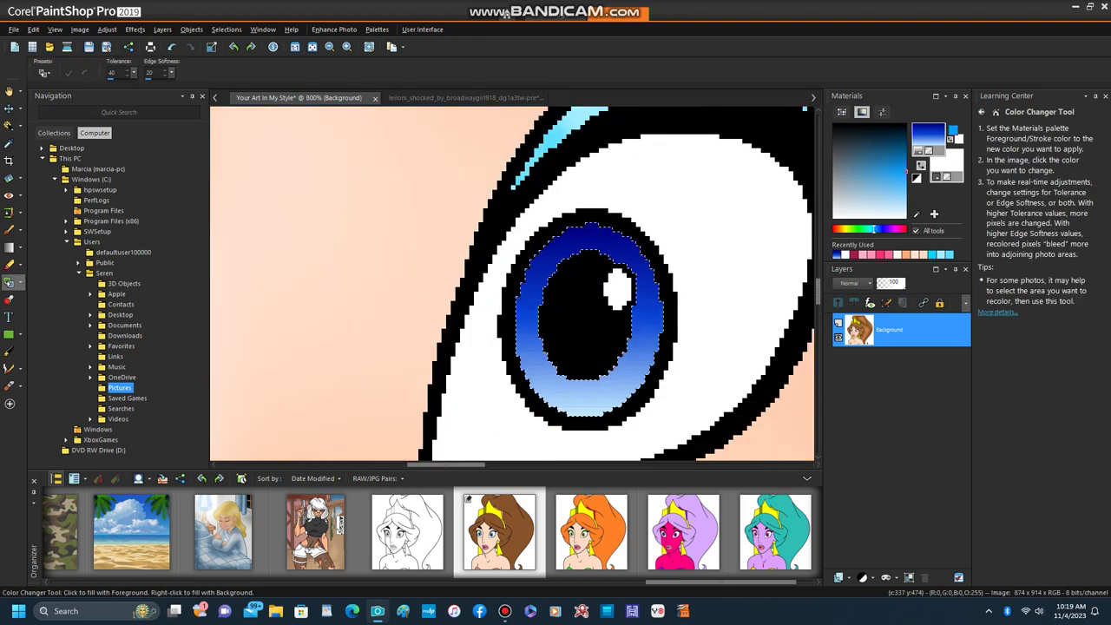
pyautogui.click(542, 264)
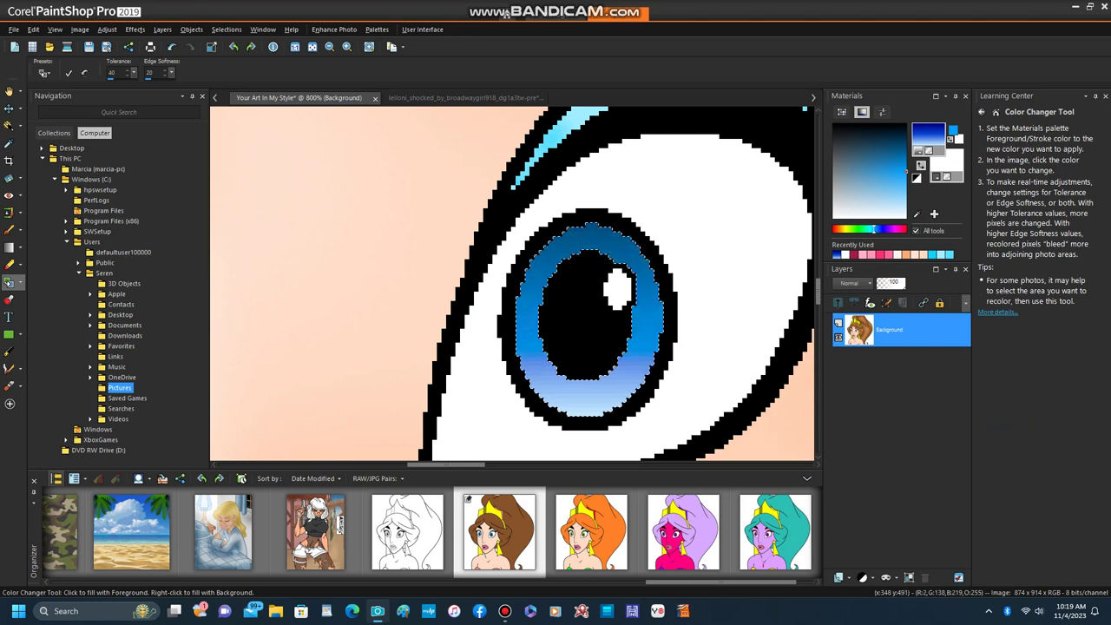
pyautogui.click(648, 362)
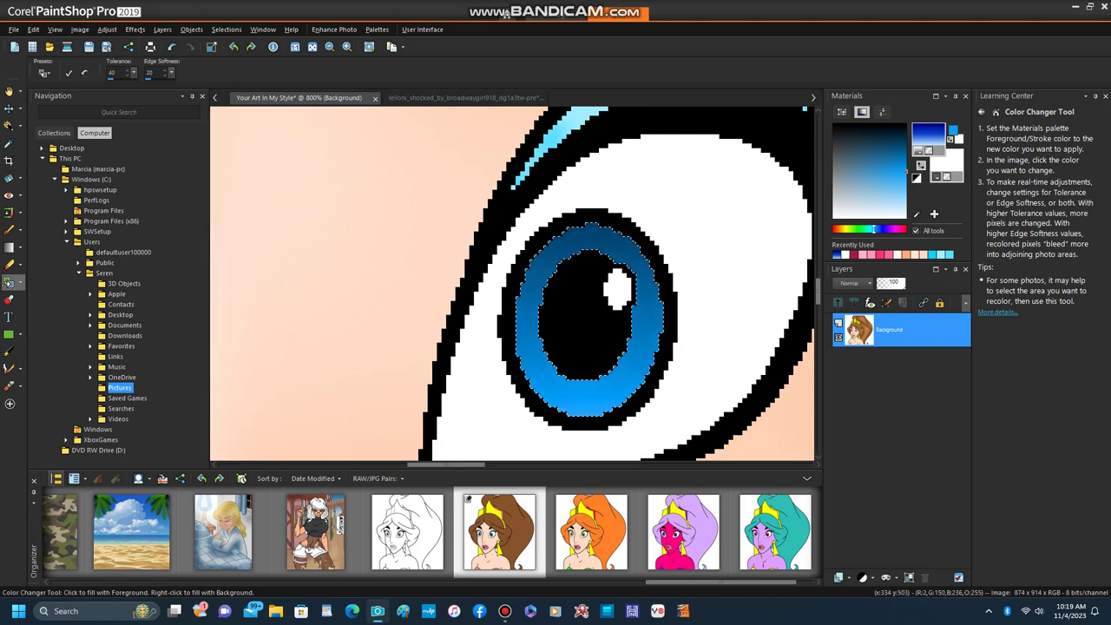
# - Clear the selection around the second iris
pyautogui.scroll(-2, 474, 245)
pyautogui.scroll(-6, 542, 264)
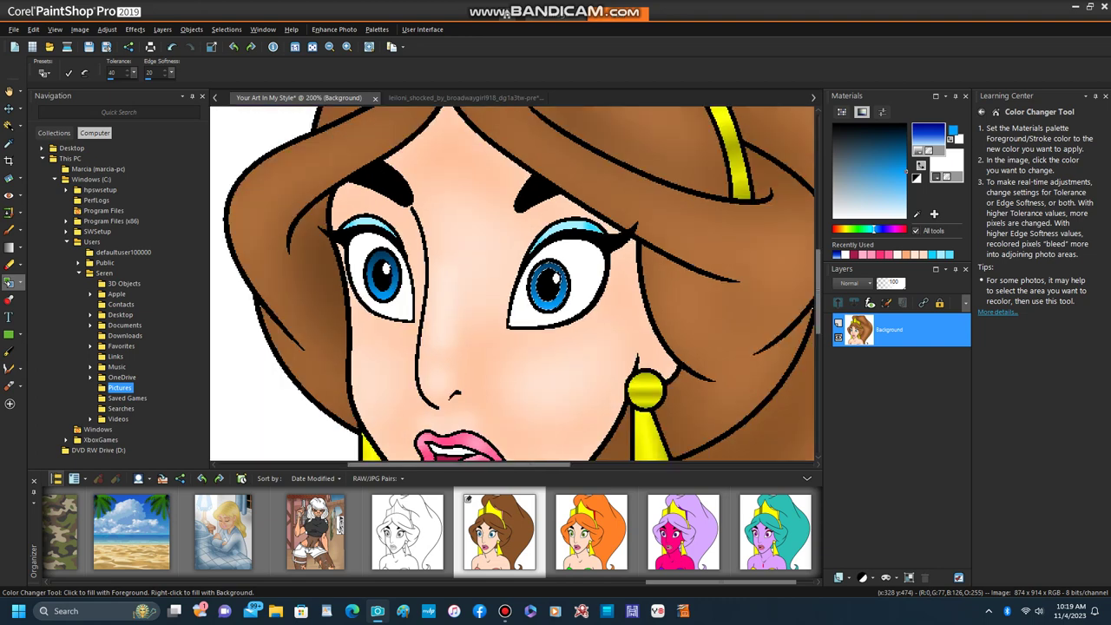
pyautogui.scroll(-2, 541, 264)
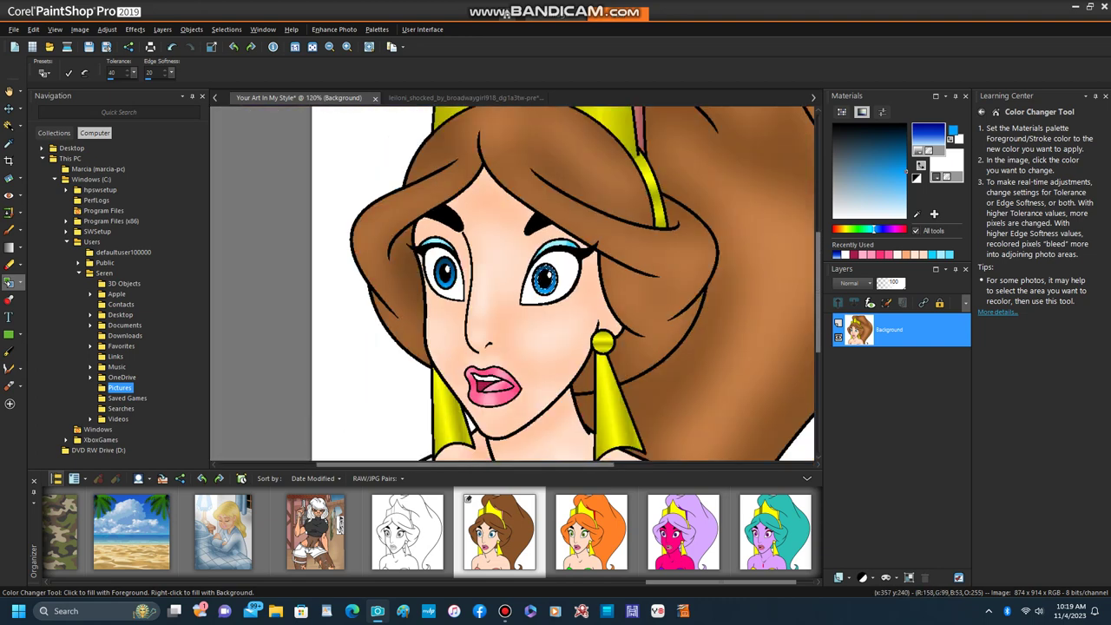
pyautogui.click(227, 29)
pyautogui.click(239, 61)
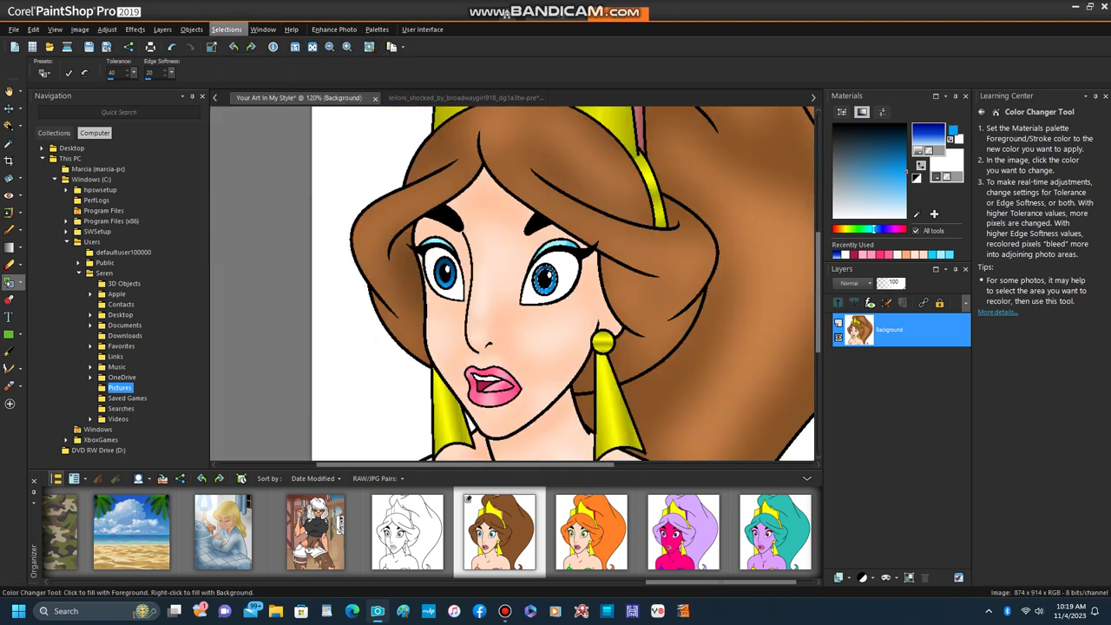
pyautogui.scroll(-3, 517, 261)
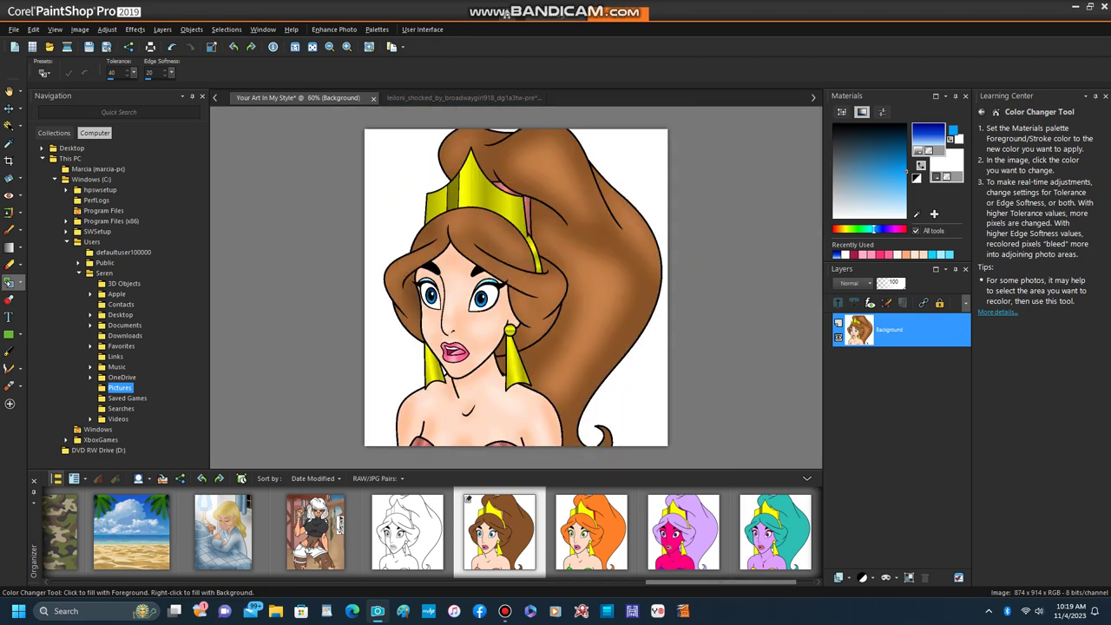
# - Find the red bedroom illustration with the teal canopy bed in the picture library and open it
pyautogui.moveTo(720, 581); pyautogui.dragTo(704, 582)
pyautogui.scroll(10, 429, 531)
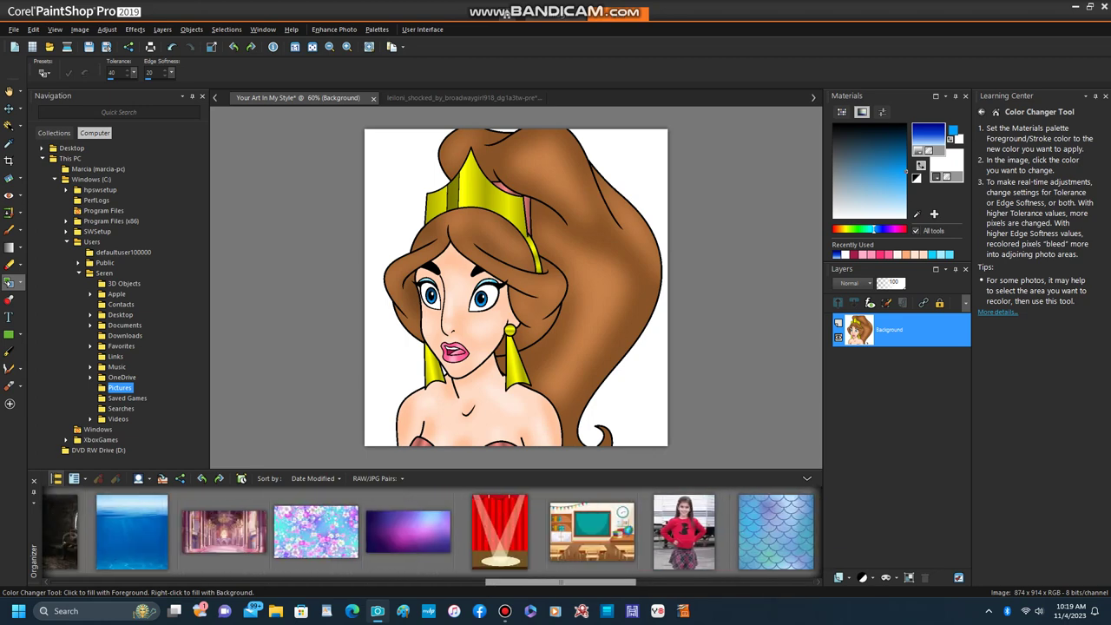
pyautogui.scroll(6, 429, 531)
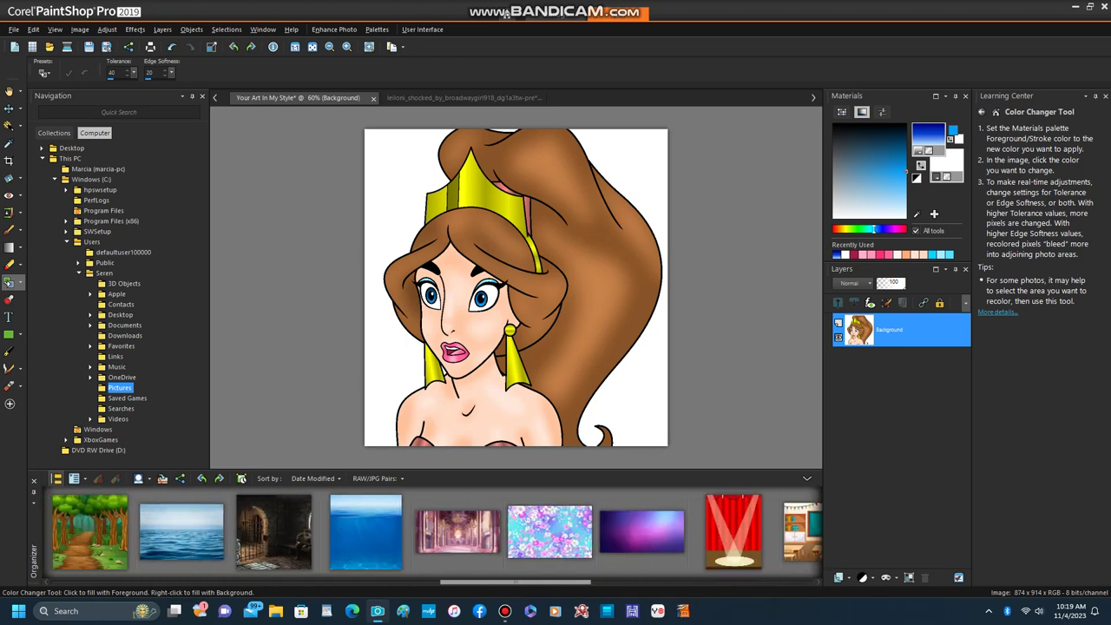
pyautogui.scroll(3, 429, 531)
pyautogui.scroll(-10, 430, 531)
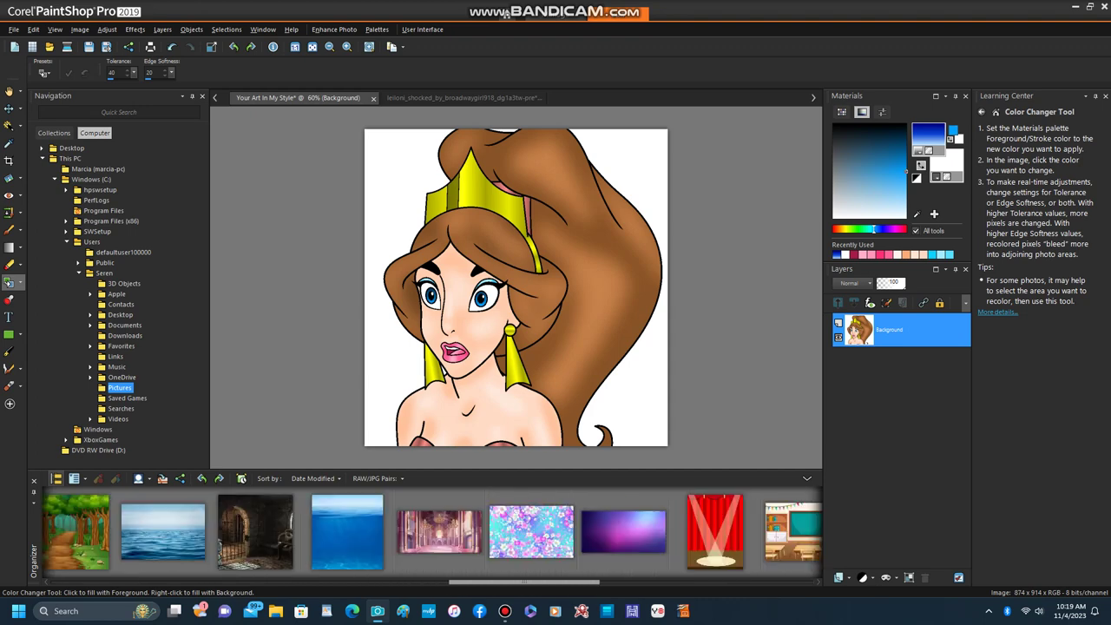
pyautogui.scroll(8, 430, 531)
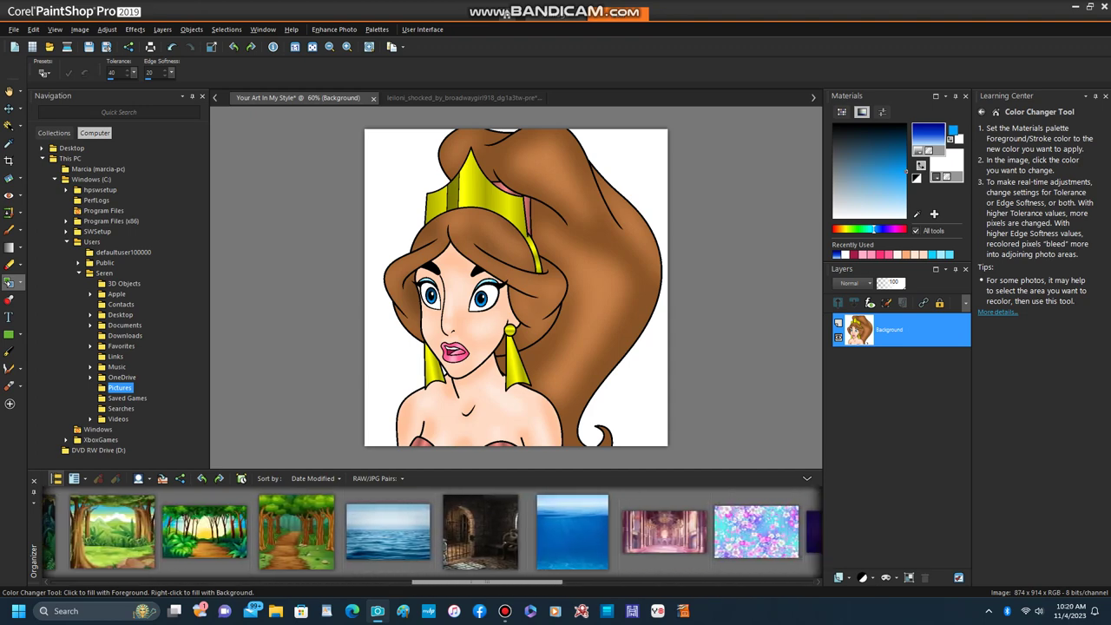
pyautogui.scroll(9, 429, 531)
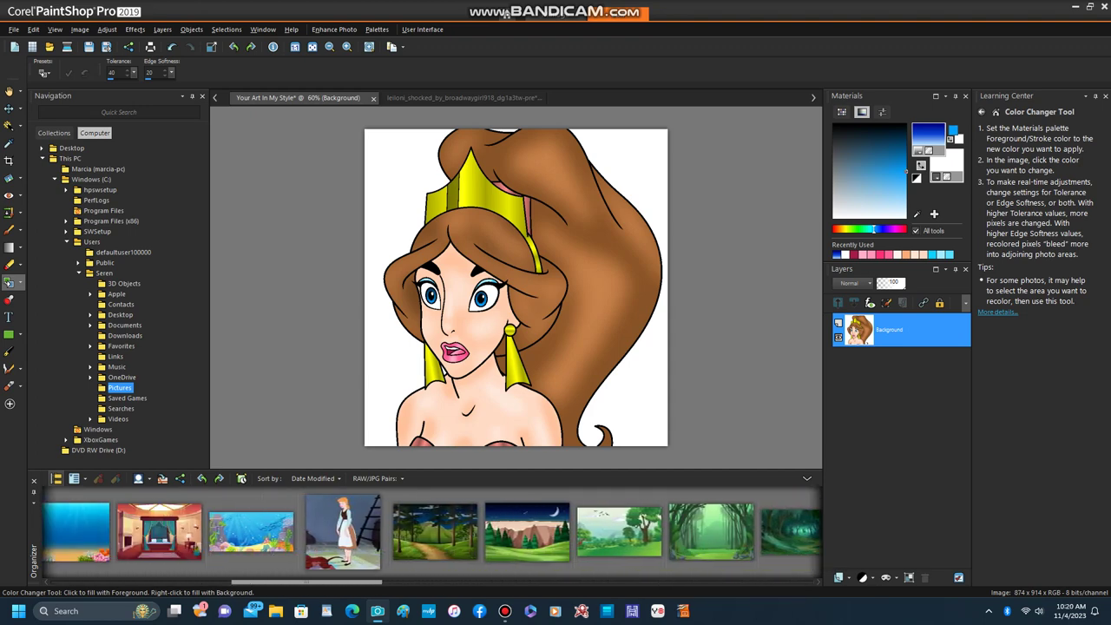
pyautogui.doubleClick(270, 531)
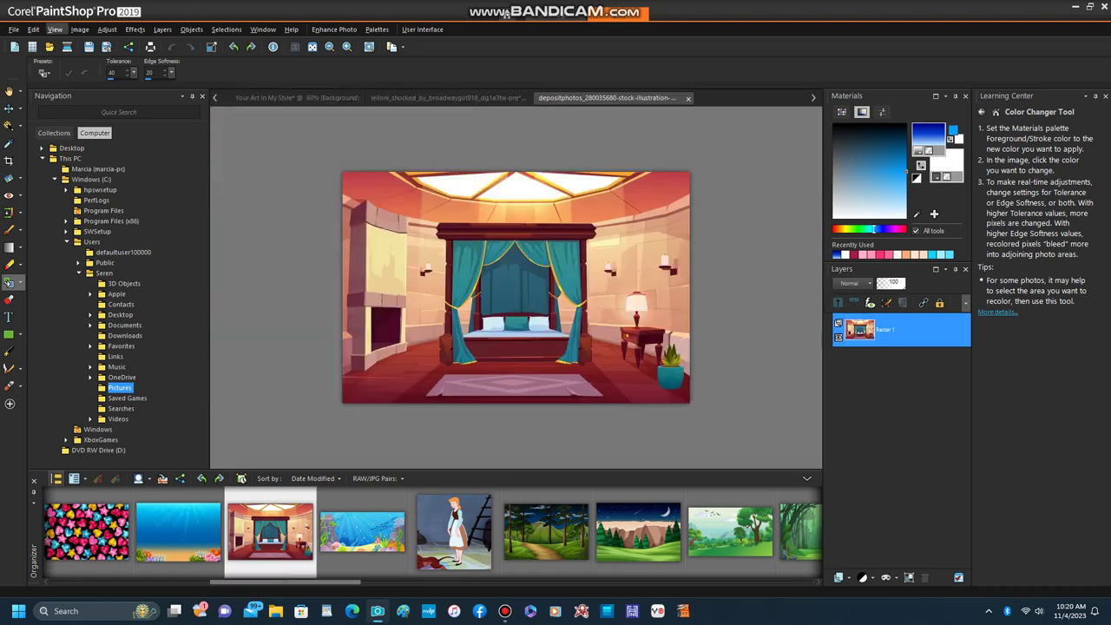
# - Copy the bedroom illustration to the clipboard and close its image
pyautogui.click(33, 28)
pyautogui.click(46, 148)
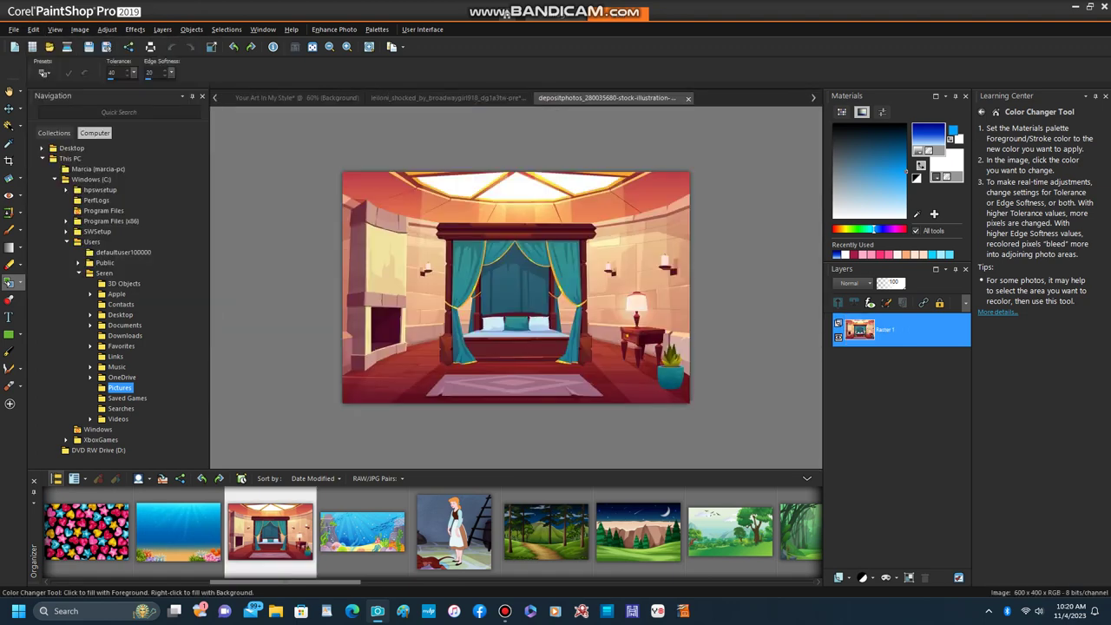
pyautogui.click(688, 98)
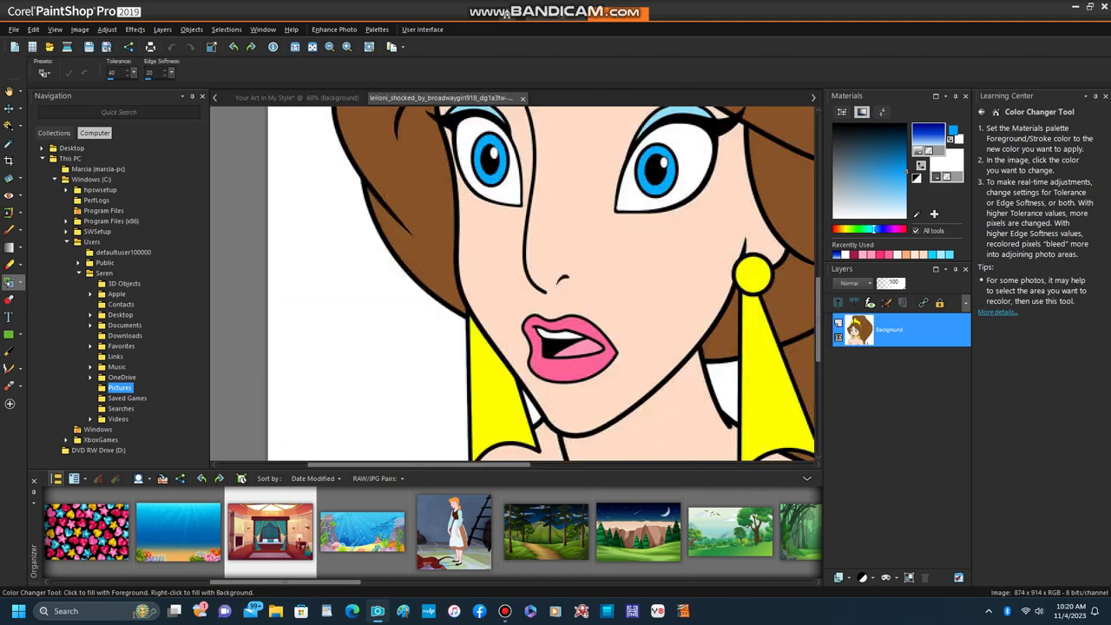
# - Close the flat-colored reference portrait without saving its changes
pyautogui.hotkey('ctrl', 'F4')
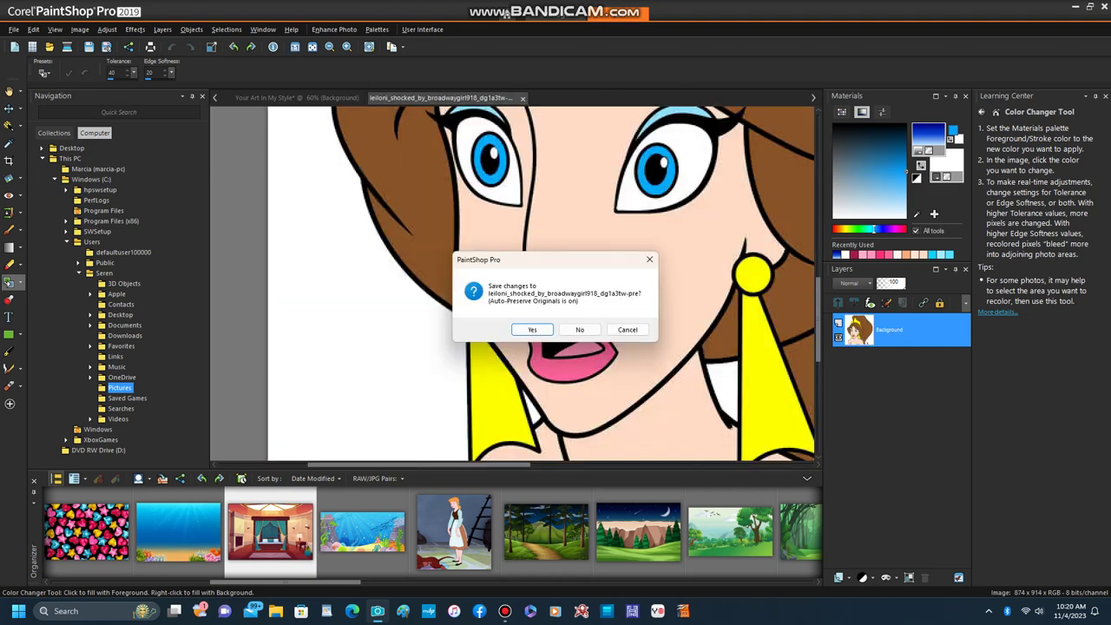
pyautogui.press('Tab')
pyautogui.press('Return')
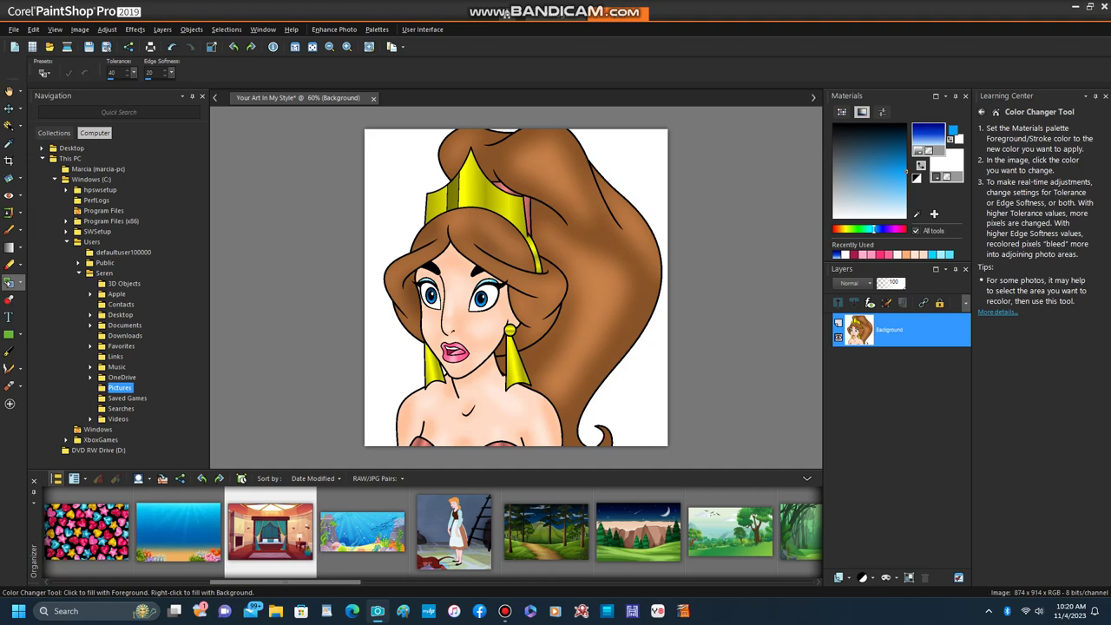
# - Select the white background around the woman with the Magic Wand, paste the copied bedroom into the selection, and clear the selection
pyautogui.click(9, 125)
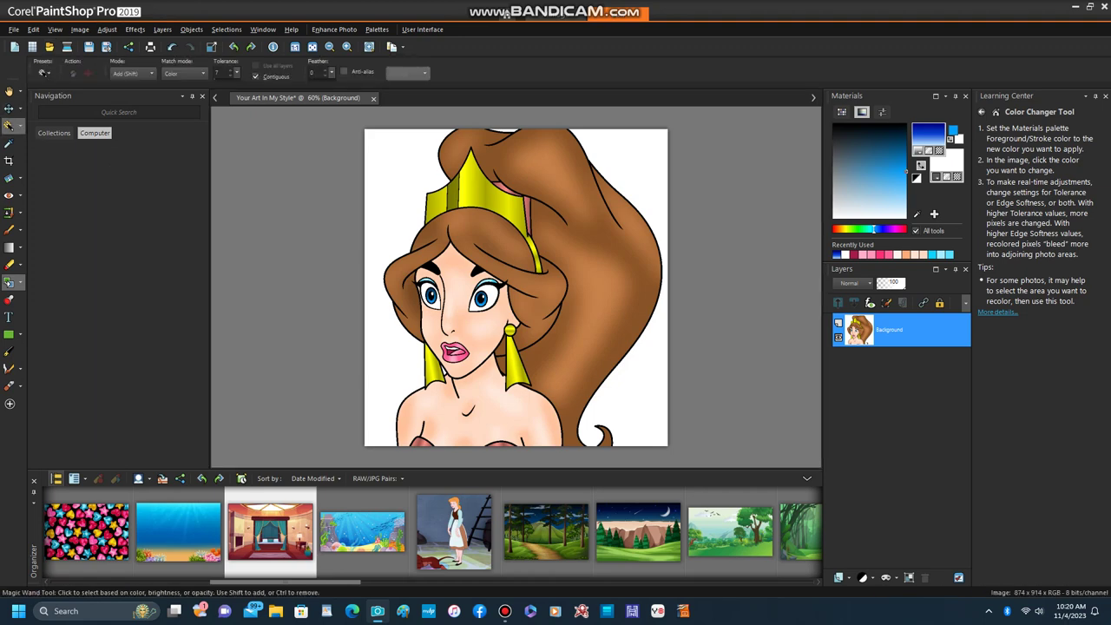
pyautogui.click(408, 162)
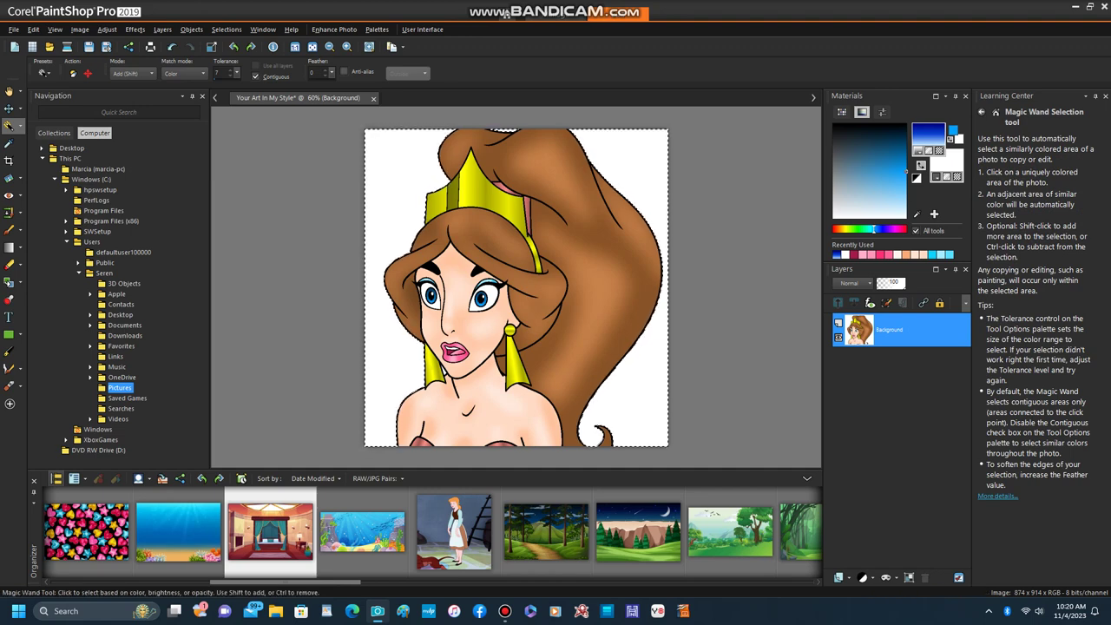
pyautogui.click(33, 30)
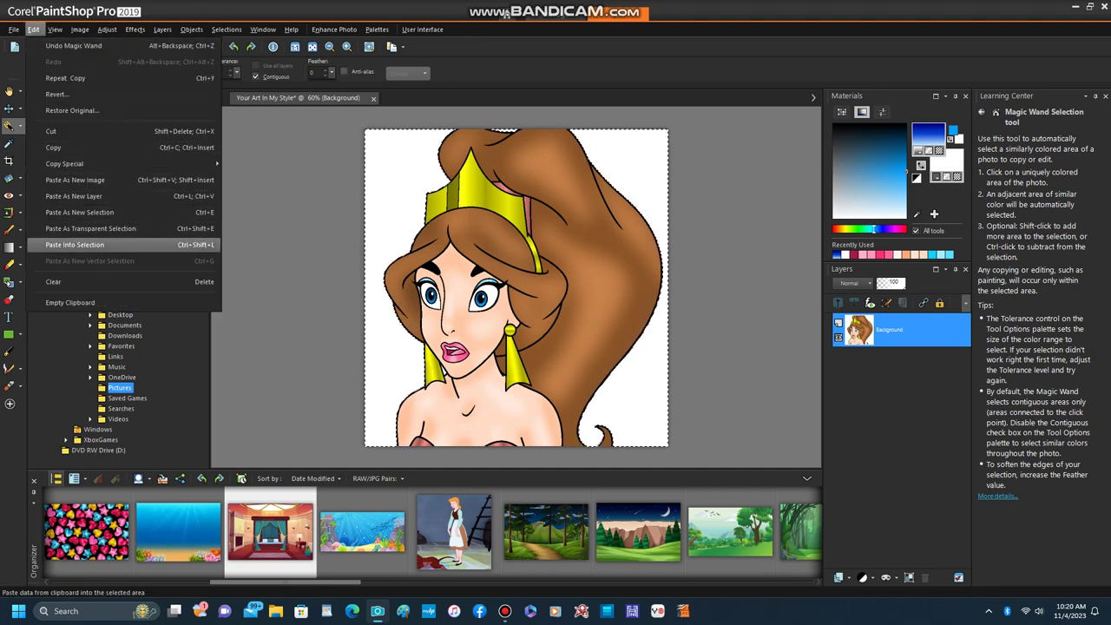
pyautogui.click(78, 246)
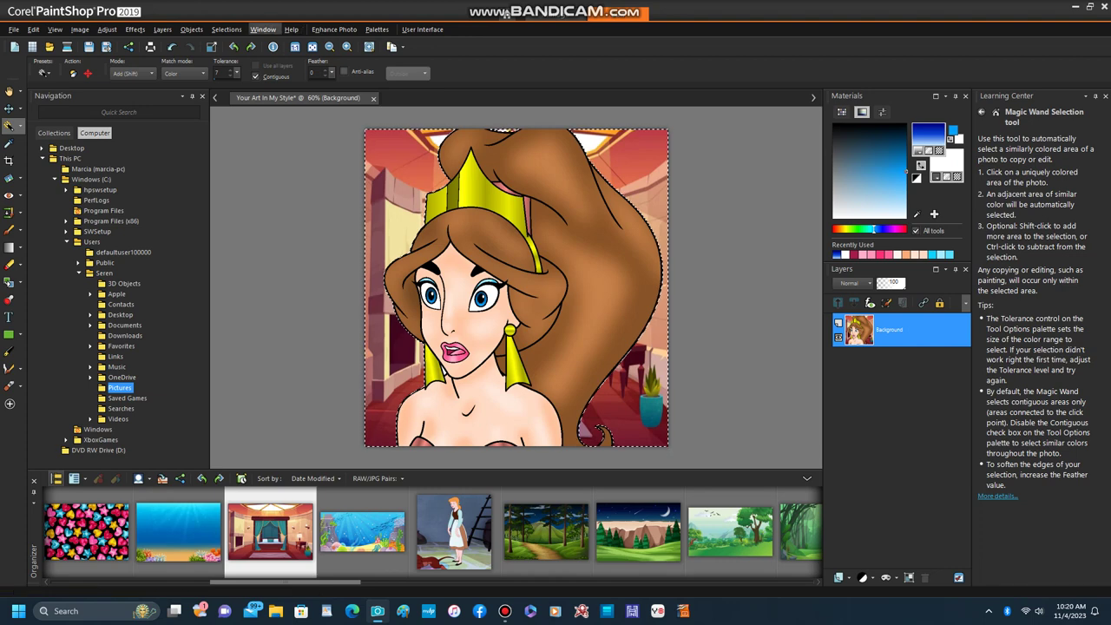
pyautogui.click(226, 29)
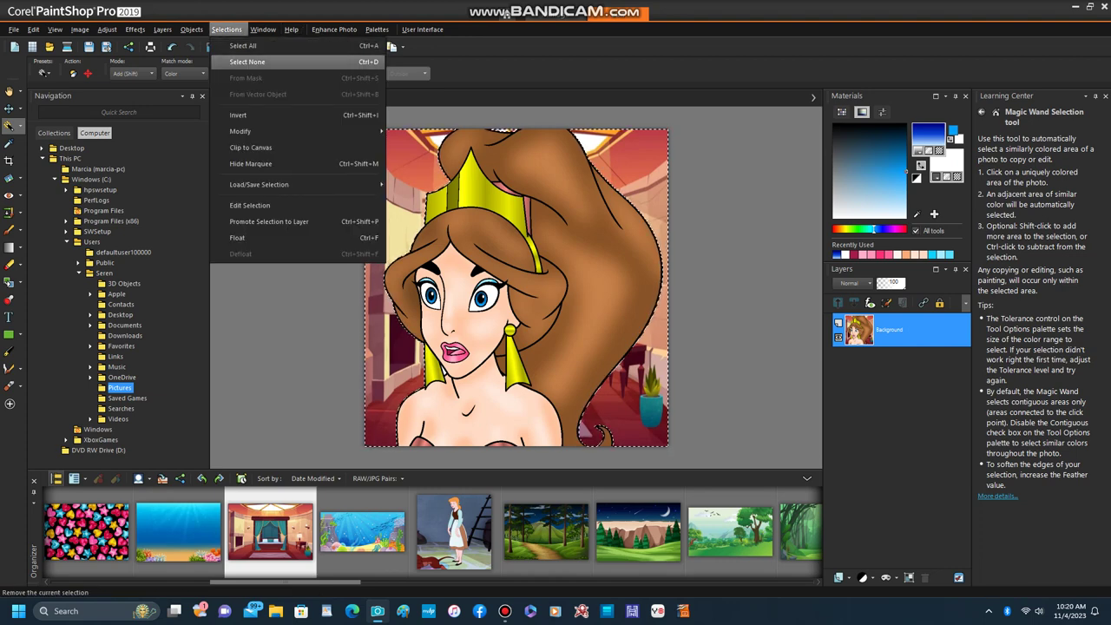
pyautogui.click(260, 54)
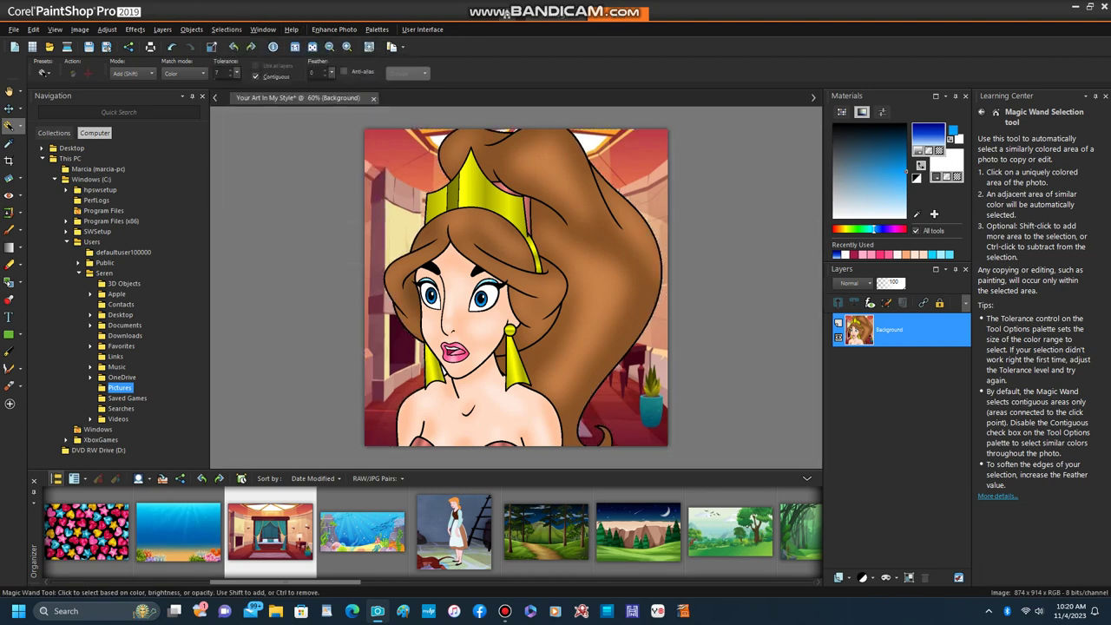
pyautogui.scroll(-5, 744, 529)
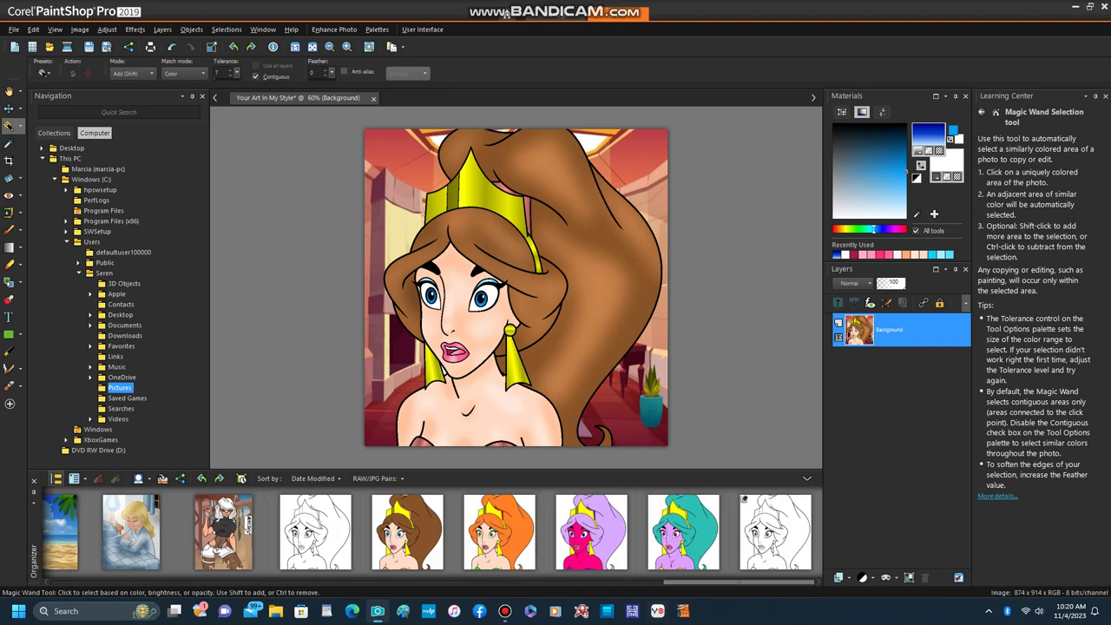
pyautogui.click(504, 610)
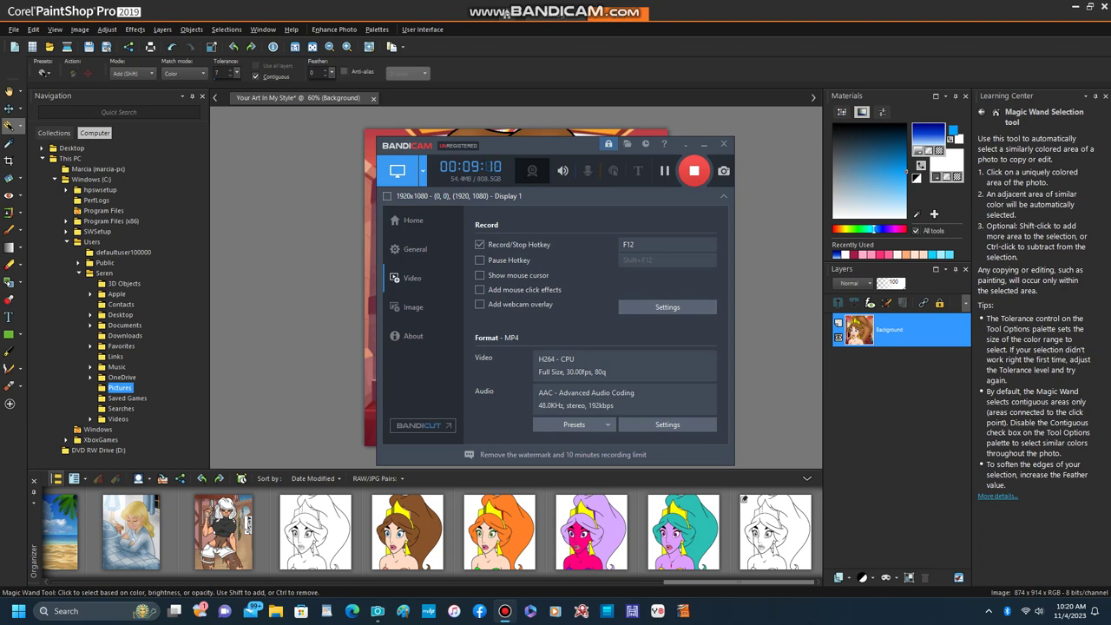
pyautogui.click(703, 144)
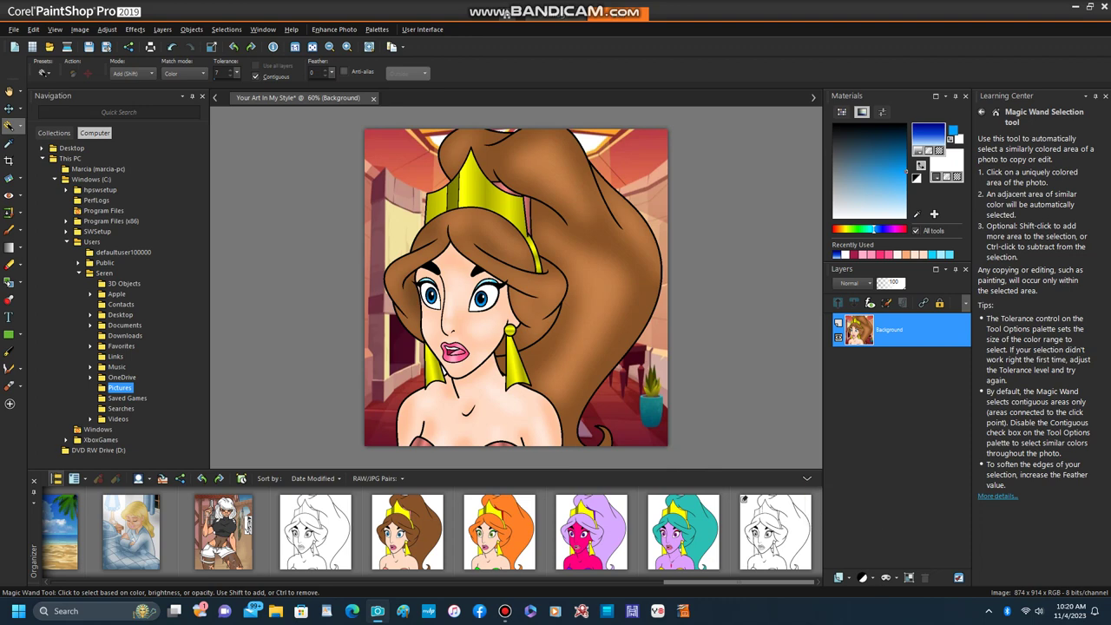
# - Save the finished portrait Your Art In My Style and close it
pyautogui.click(13, 28)
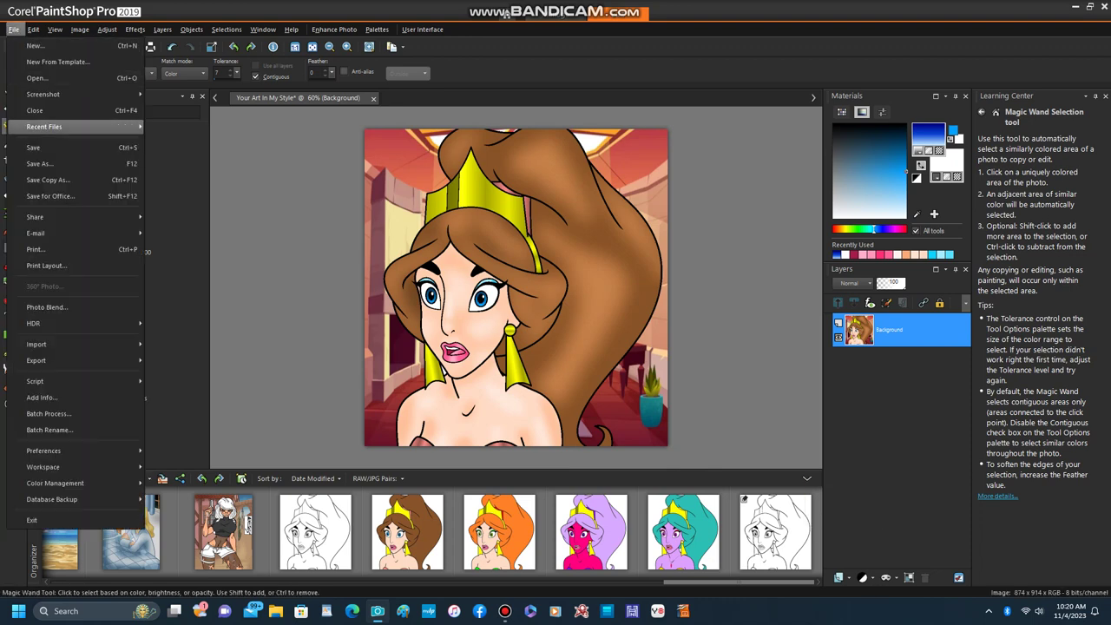
pyautogui.click(35, 147)
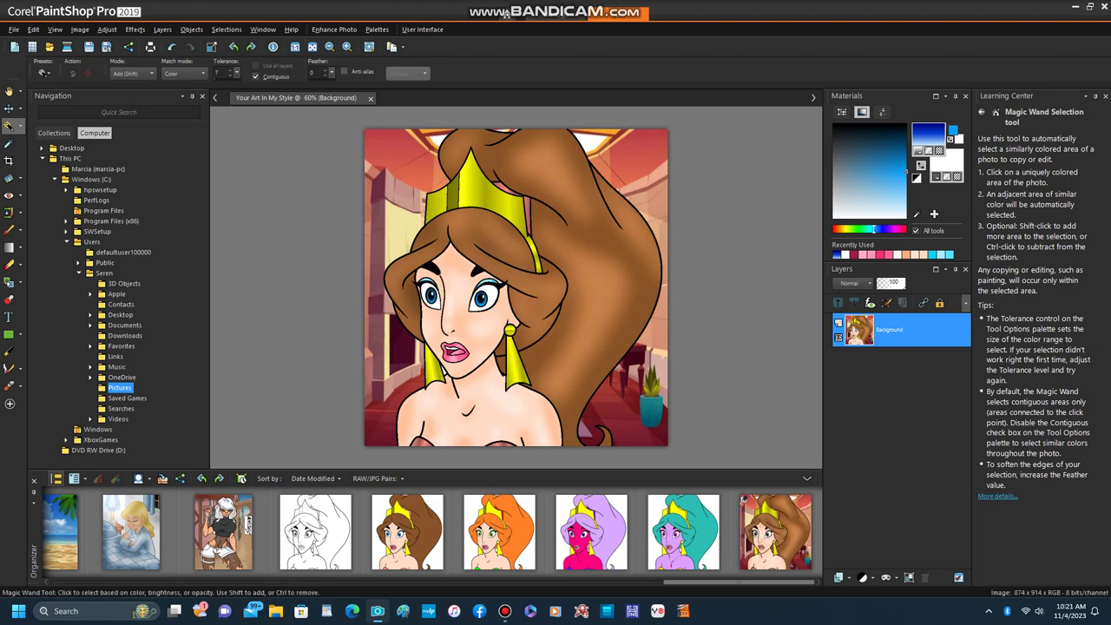
pyautogui.click(371, 98)
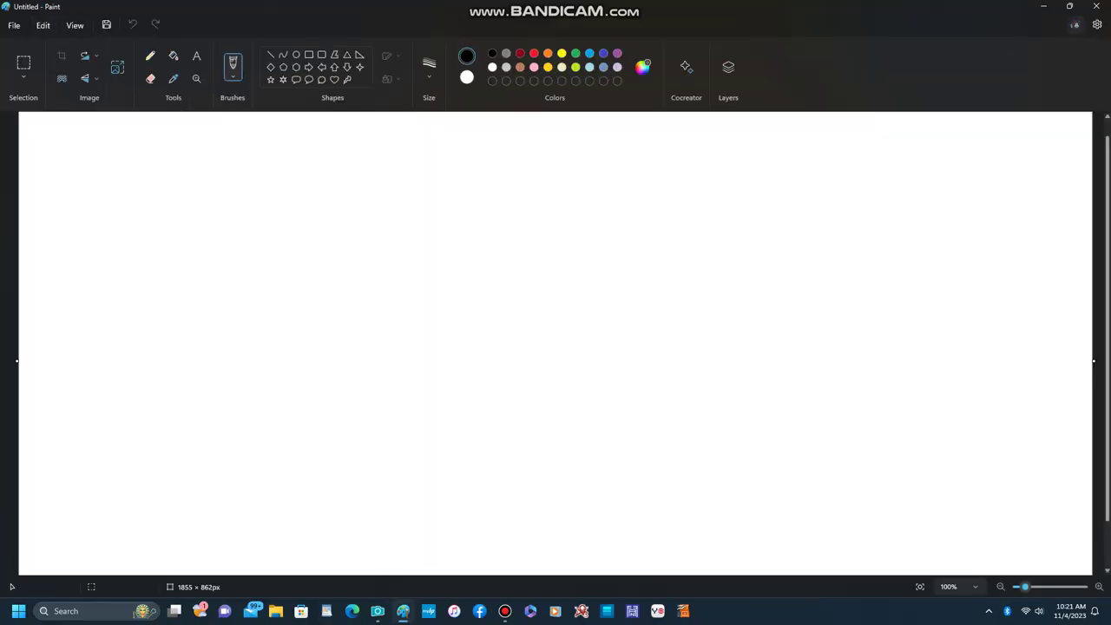
# - Open the picture Your Art In My Style from the Pictures folder in Paint and show the whole portrait
pyautogui.click(14, 25)
pyautogui.click(37, 63)
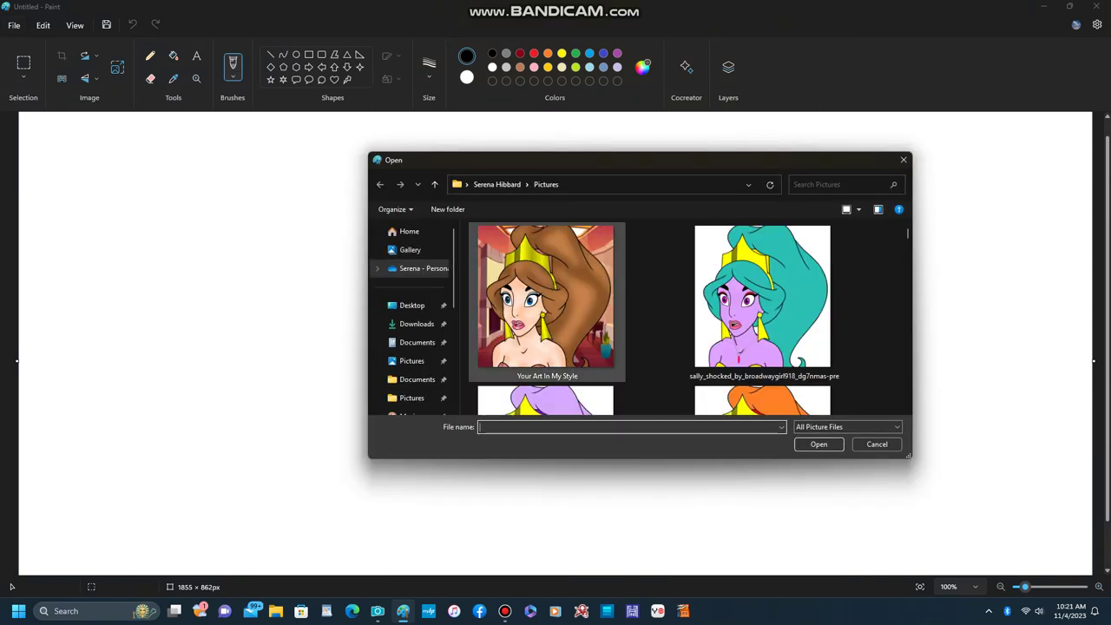
pyautogui.click(545, 302)
pyautogui.press('Return')
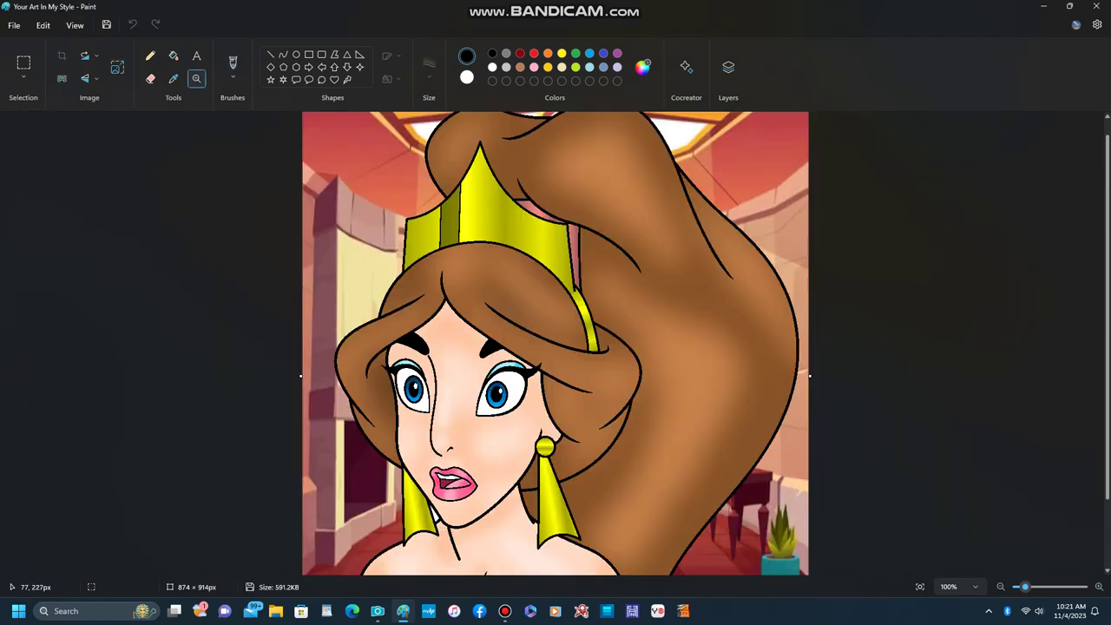
pyautogui.rightClick(348, 235)
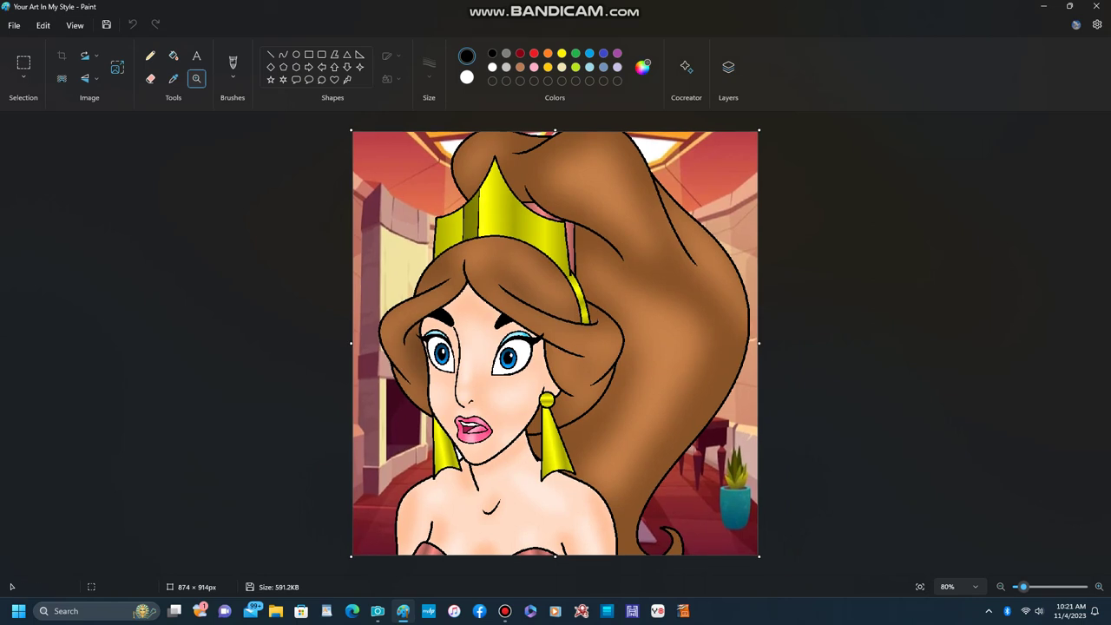
pyautogui.hotkey('ctrl', '-')
pyautogui.hotkey('ctrl', '-')
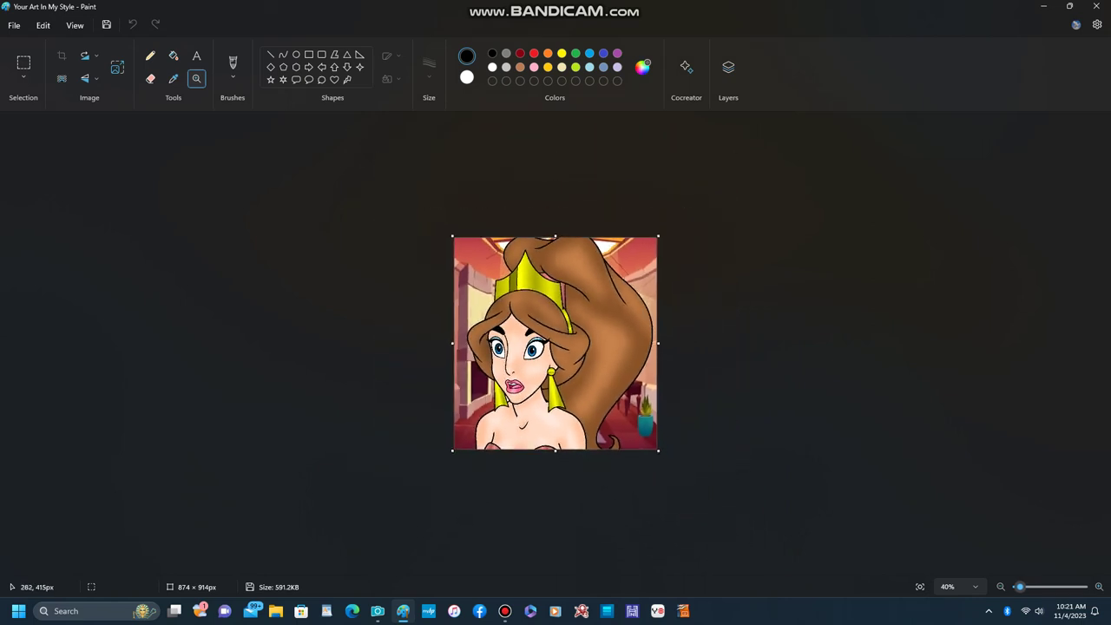